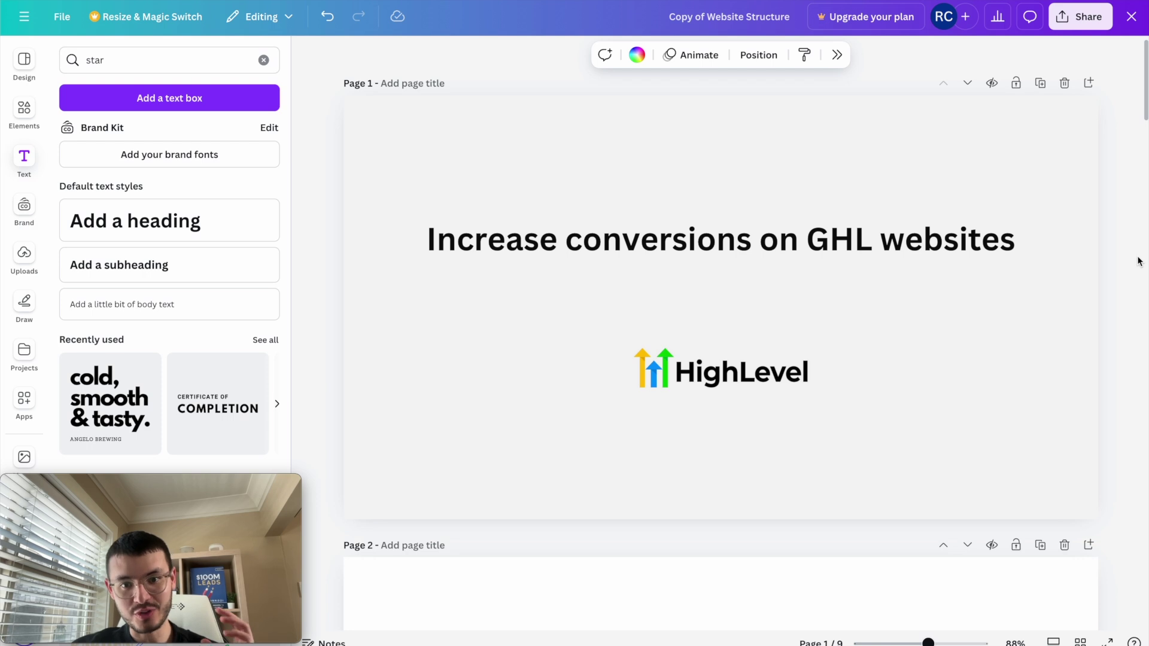
- Scroll the Website Structure deck to page 3, where the red box covers the numbered list
{"action": "scroll", "coordinate": [1138, 261], "scroll_direction": "down", "scroll_amount": 5}
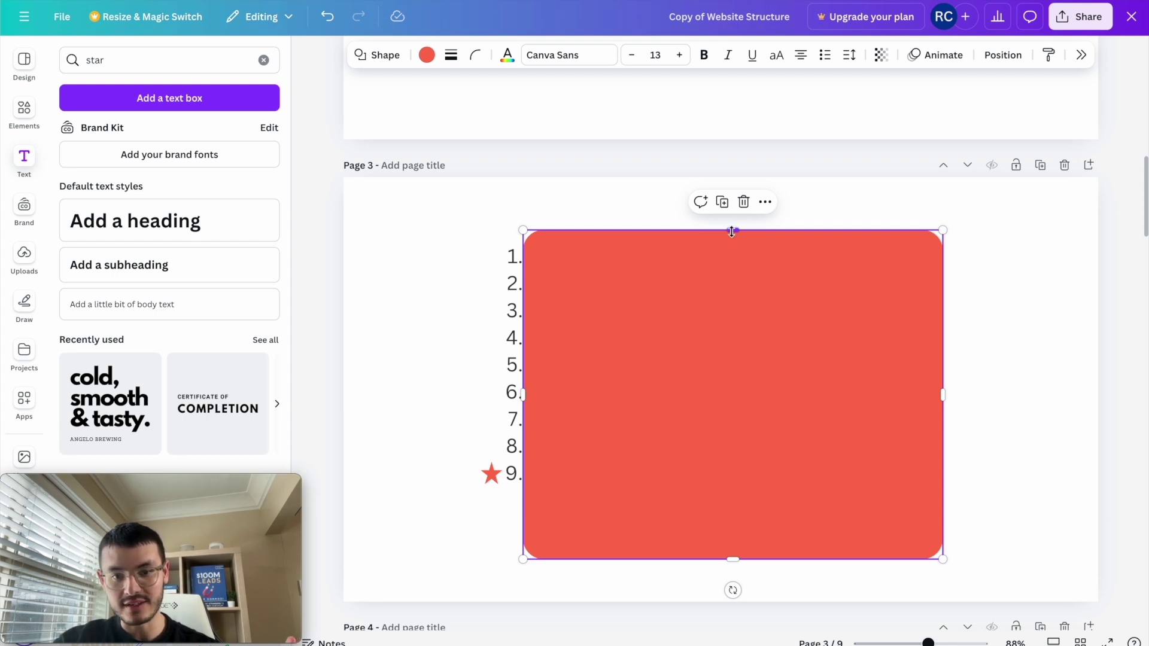
- Shrink the red cover from the top to reveal list item 1, 'Why listen to me?'
{"action": "left_click_drag", "start_coordinate": [732, 229], "coordinate": [732, 275]}
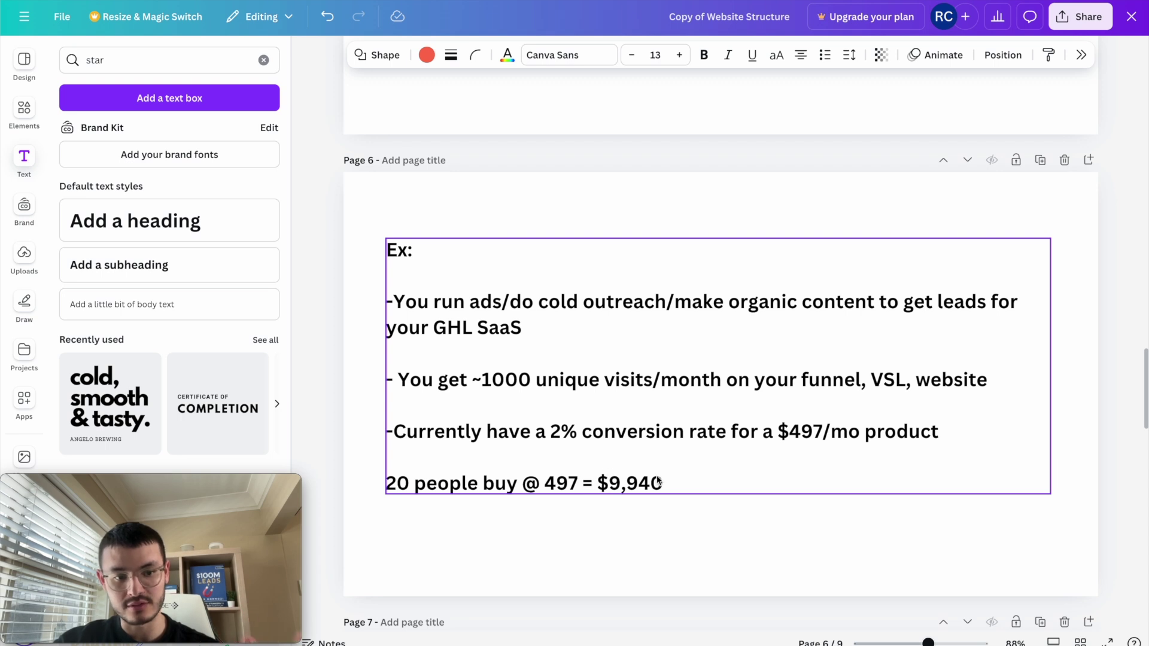
- Scroll through page 7's continued conversion example on to page 8
{"action": "scroll", "coordinate": [660, 490], "scroll_direction": "down", "scroll_amount": 5}
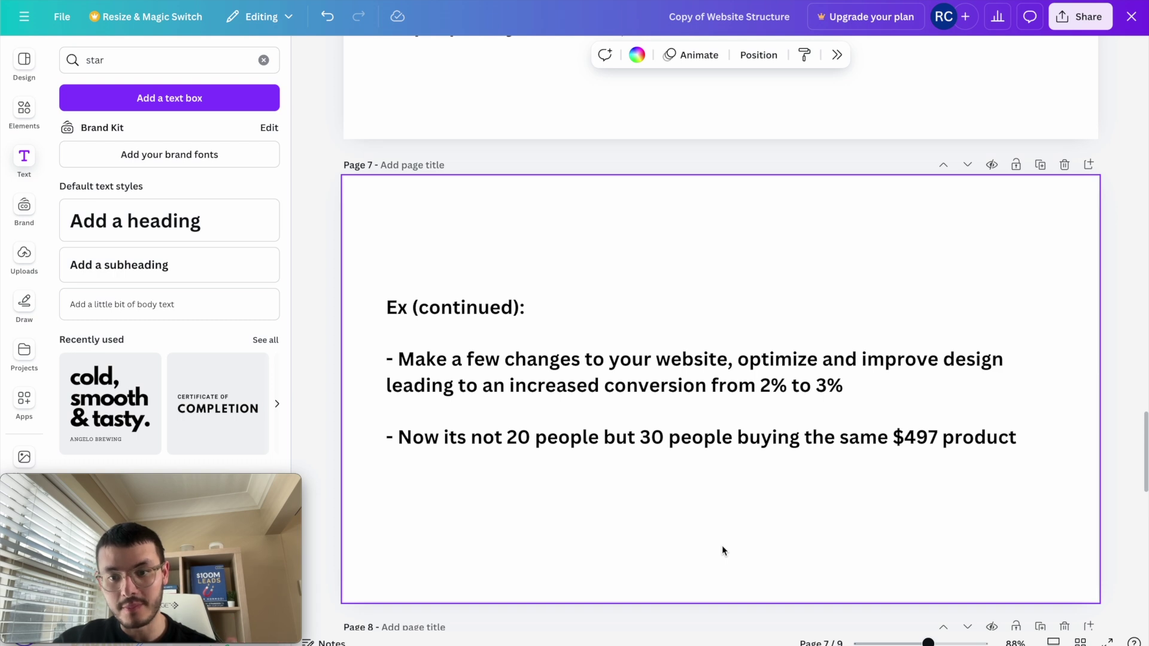
{"action": "scroll", "coordinate": [722, 546], "scroll_direction": "down", "scroll_amount": 5}
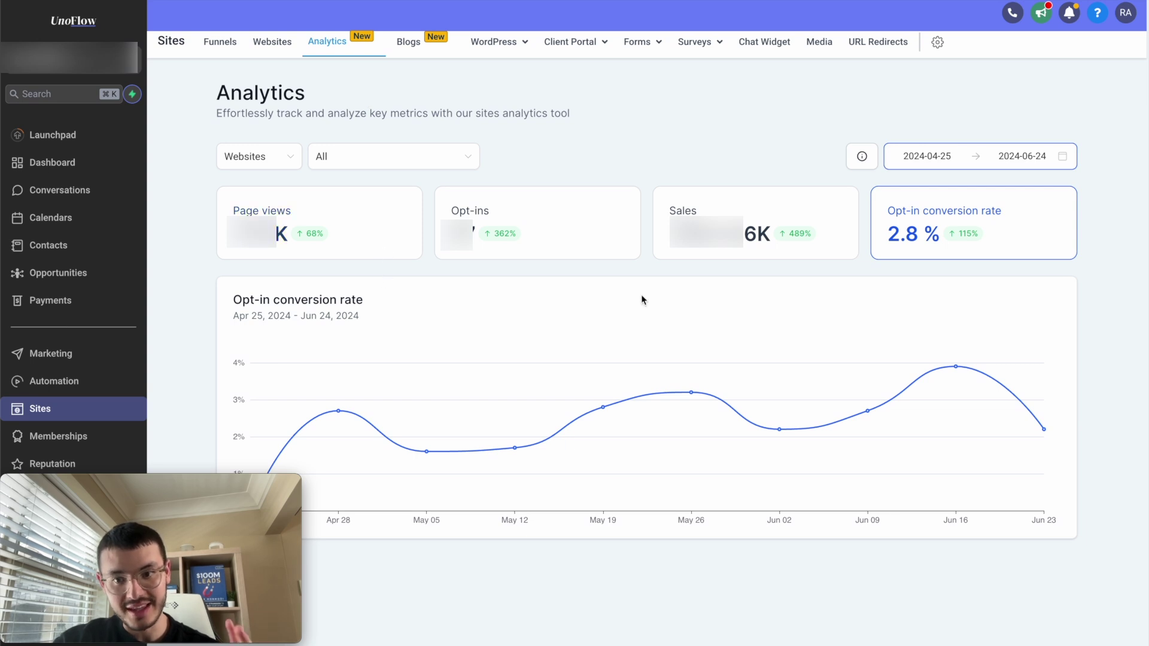
- Set the Sites Analytics date range to the Last 30 days preset, May 25 to Jun 24
{"action": "mouse_move", "coordinate": [981, 234]}
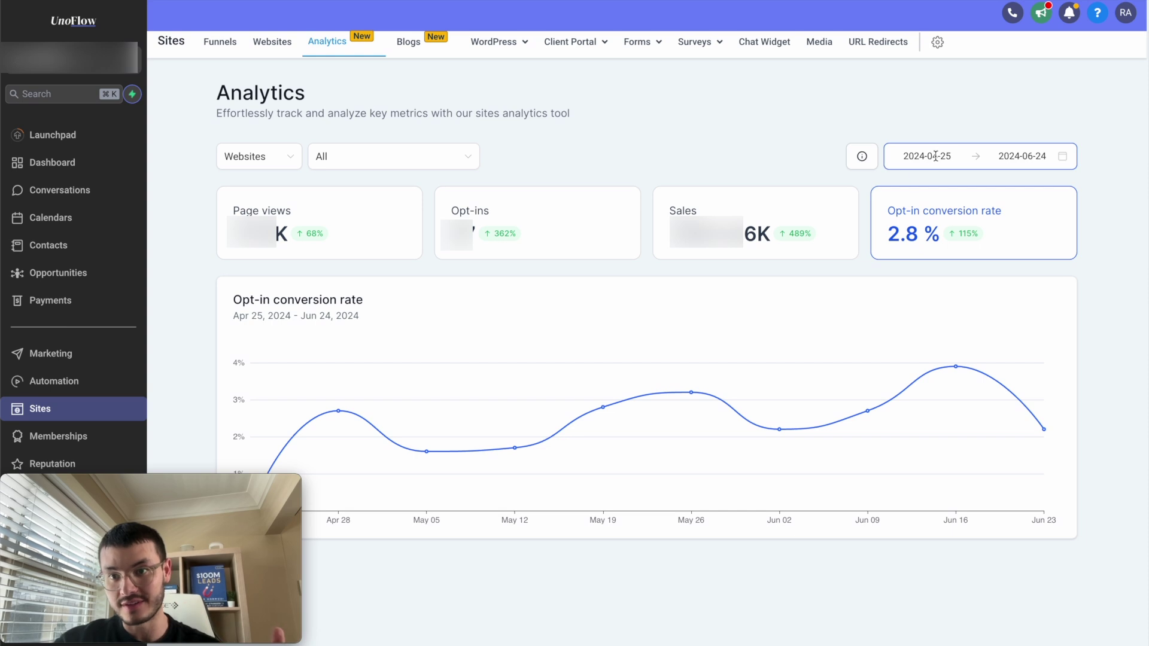
{"action": "left_click", "coordinate": [914, 156]}
{"action": "left_click", "coordinate": [869, 365]}
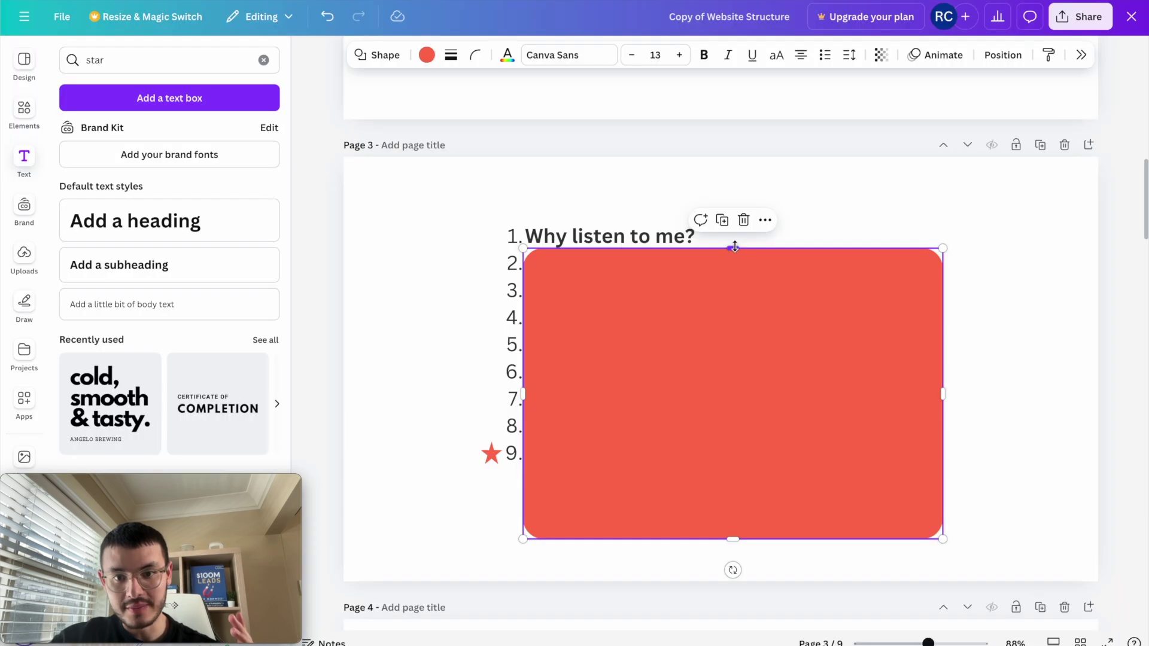
- Shrink the red cover to reveal list item 2, 'Clarity and Simplicity (Landscaping)'
{"action": "left_click_drag", "start_coordinate": [734, 246], "coordinate": [733, 279]}
{"action": "left_click", "coordinate": [993, 311]}
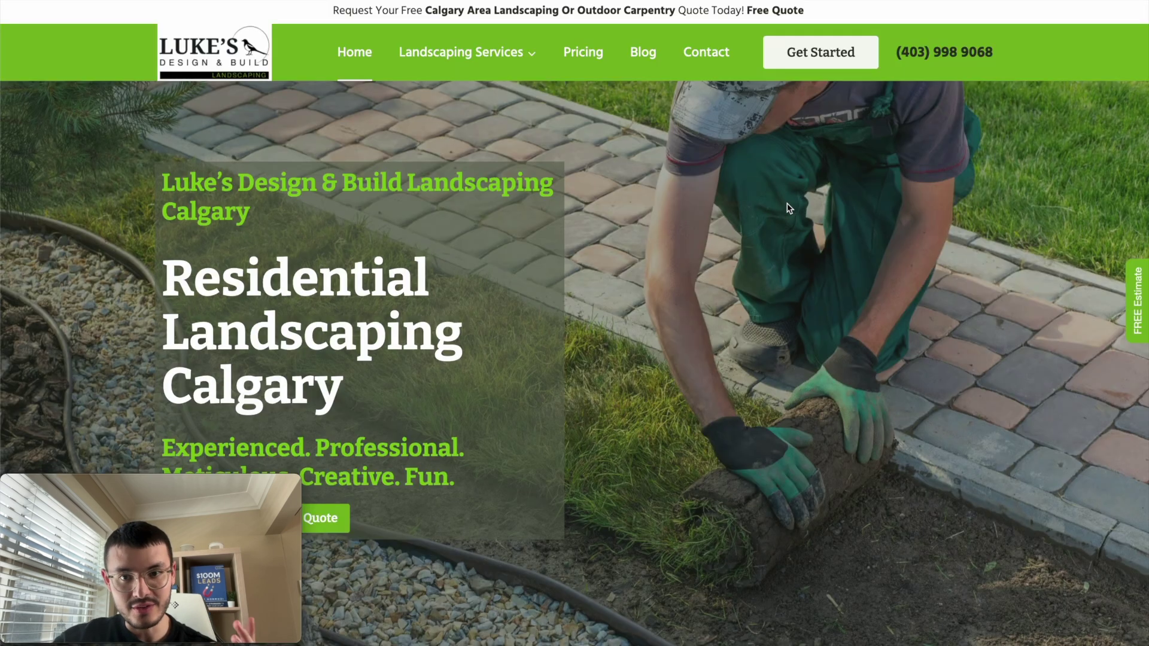
{"action": "scroll", "coordinate": [781, 147], "scroll_direction": "down", "scroll_amount": 2}
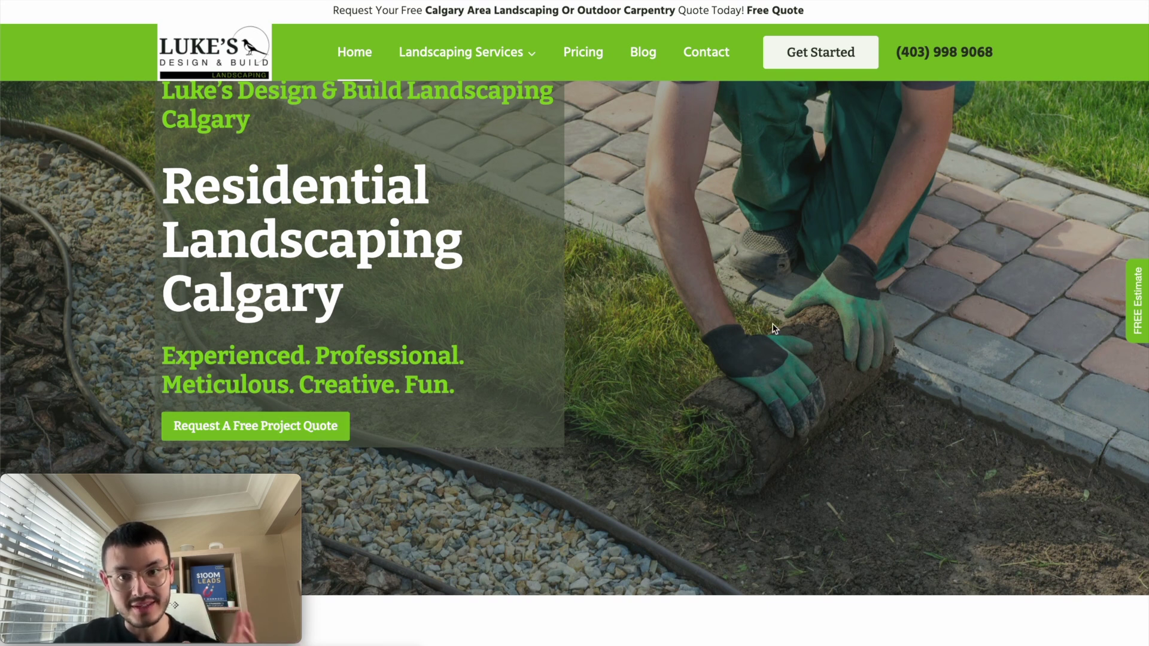
{"action": "scroll", "coordinate": [773, 328], "scroll_direction": "up", "scroll_amount": 2}
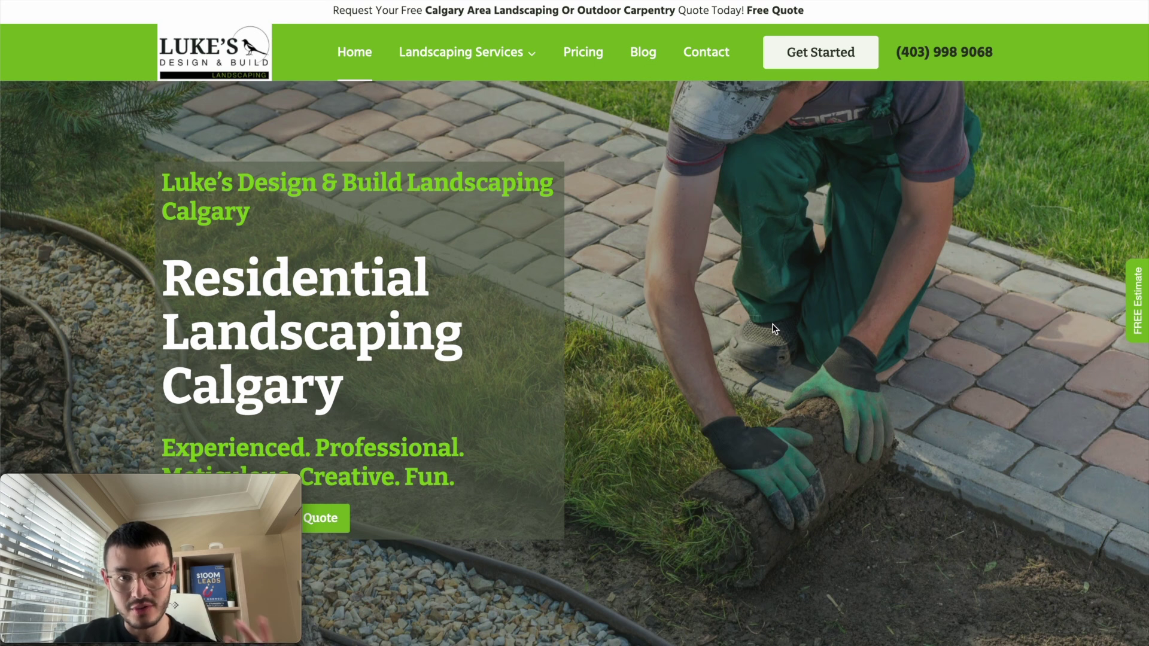
- Compare the Foothills Landscaping and Luke's Design & Build sites, scrolling the Foothills homepage
{"action": "key", "text": "ctrl+Tab"}
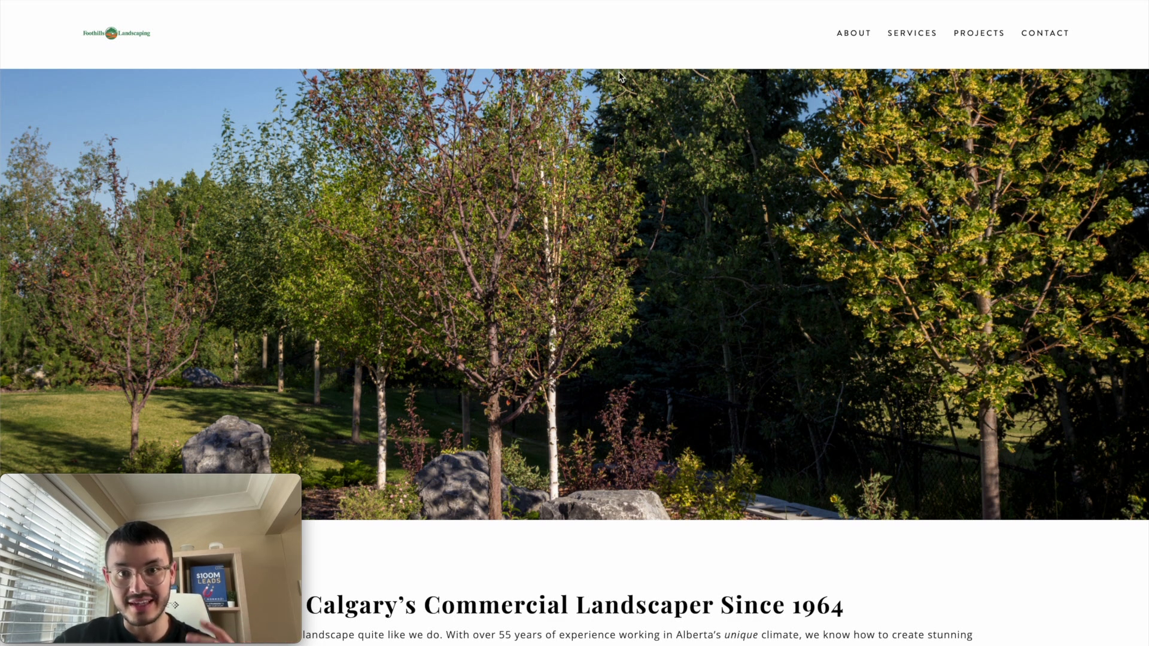
{"action": "key", "text": "ctrl+shift+Tab"}
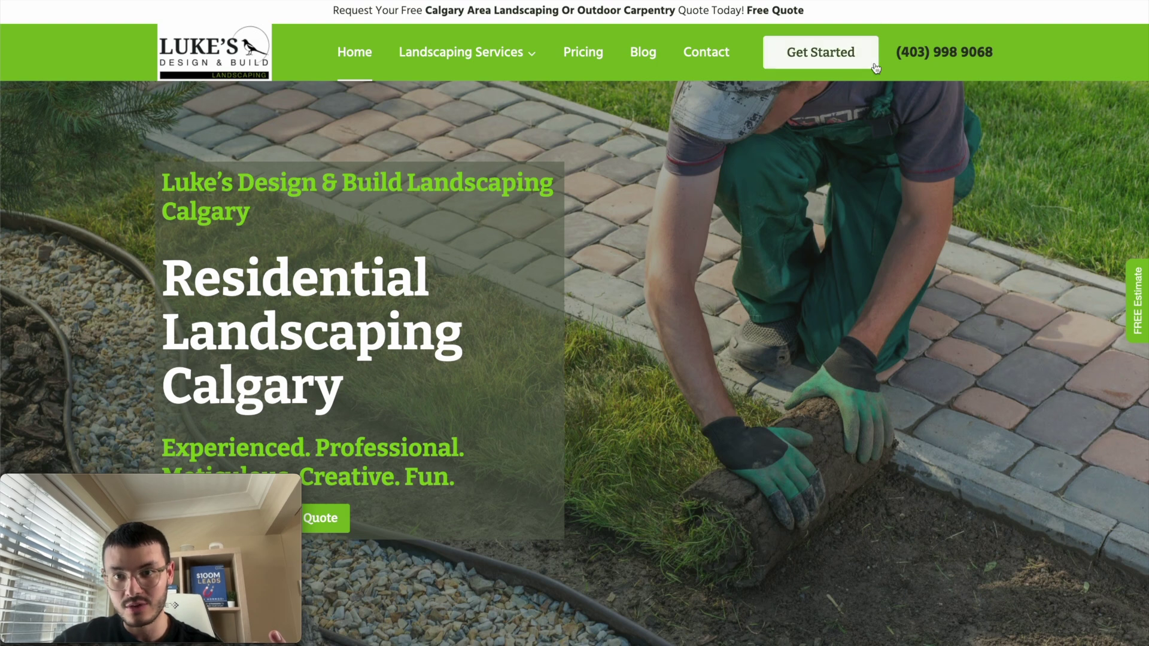
{"action": "key", "text": "ctrl+Tab"}
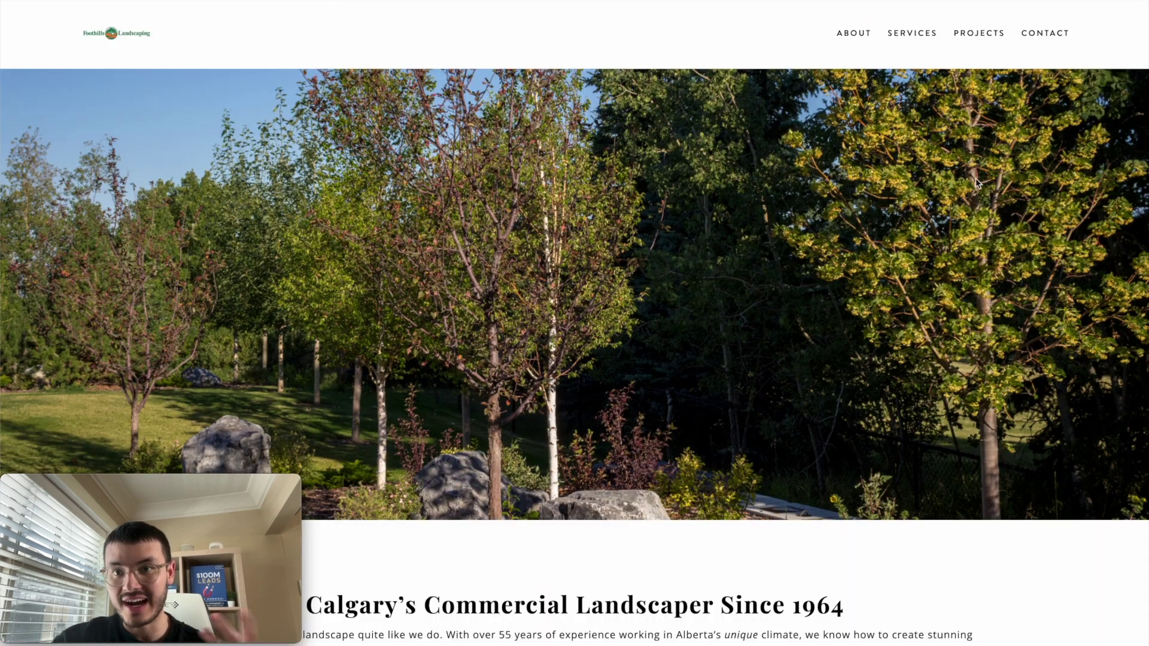
{"action": "scroll", "coordinate": [970, 171], "scroll_direction": "down", "scroll_amount": 5}
{"action": "scroll", "coordinate": [970, 171], "scroll_direction": "down", "scroll_amount": 12}
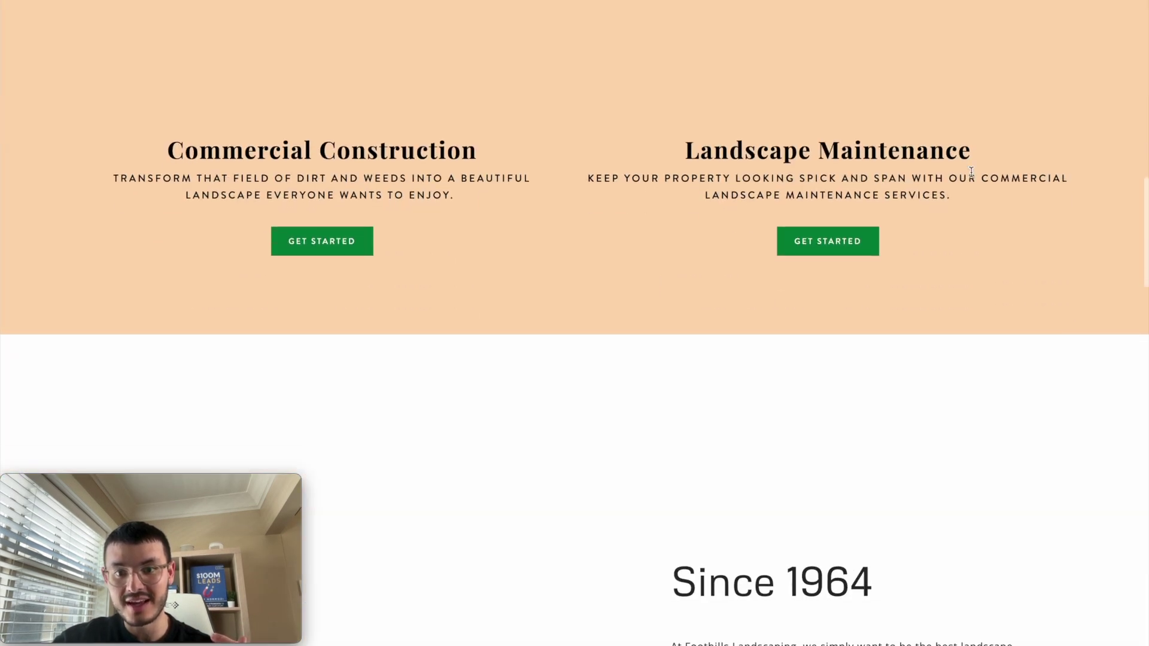
- View Foothills' Landscape Maintenance page, then Luke's Residential Landscaping Services quote page
{"action": "left_click", "coordinate": [818, 249]}
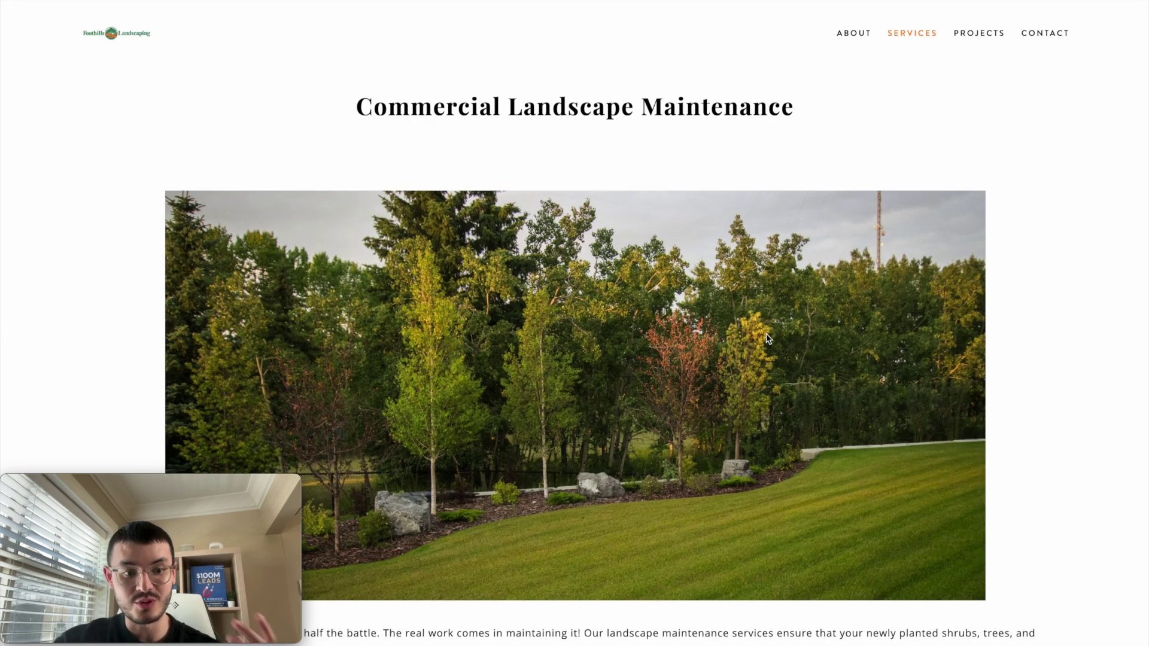
{"action": "scroll", "coordinate": [768, 338], "scroll_direction": "down", "scroll_amount": 2}
{"action": "scroll", "coordinate": [767, 338], "scroll_direction": "down", "scroll_amount": 6}
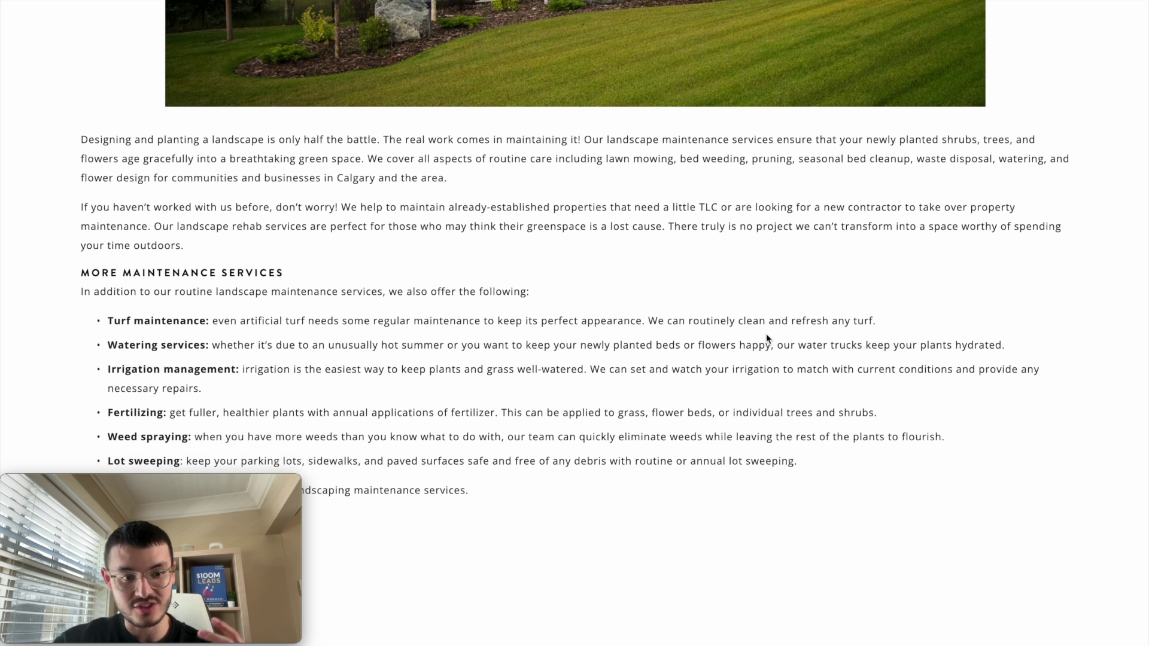
{"action": "scroll", "coordinate": [766, 339], "scroll_direction": "down", "scroll_amount": 2}
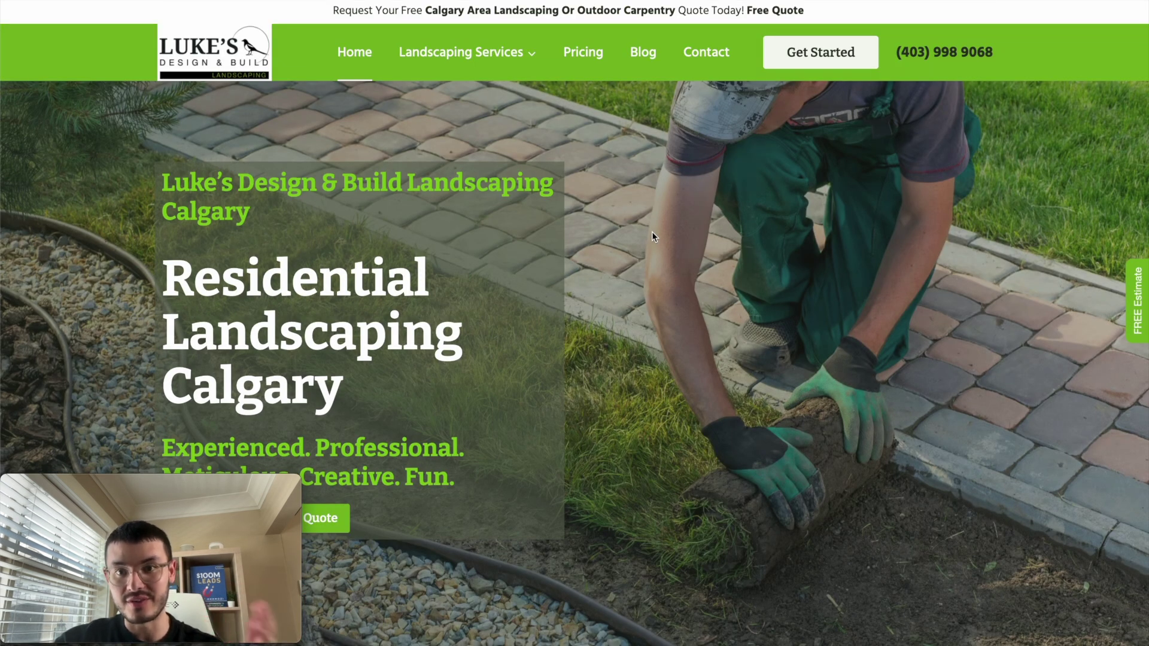
{"action": "left_click", "coordinate": [801, 52]}
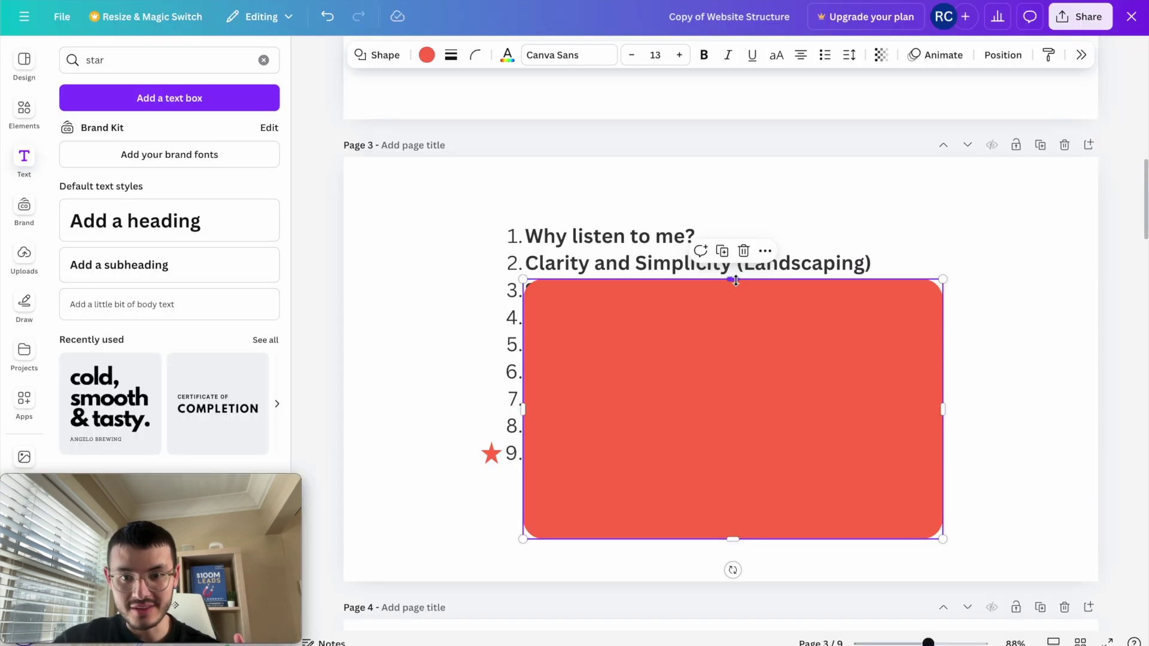
- Shrink the red cover twice to reveal item 3 'Size and Shape' and item 4 'Color and Contrast'
{"action": "left_click_drag", "start_coordinate": [735, 280], "coordinate": [733, 307]}
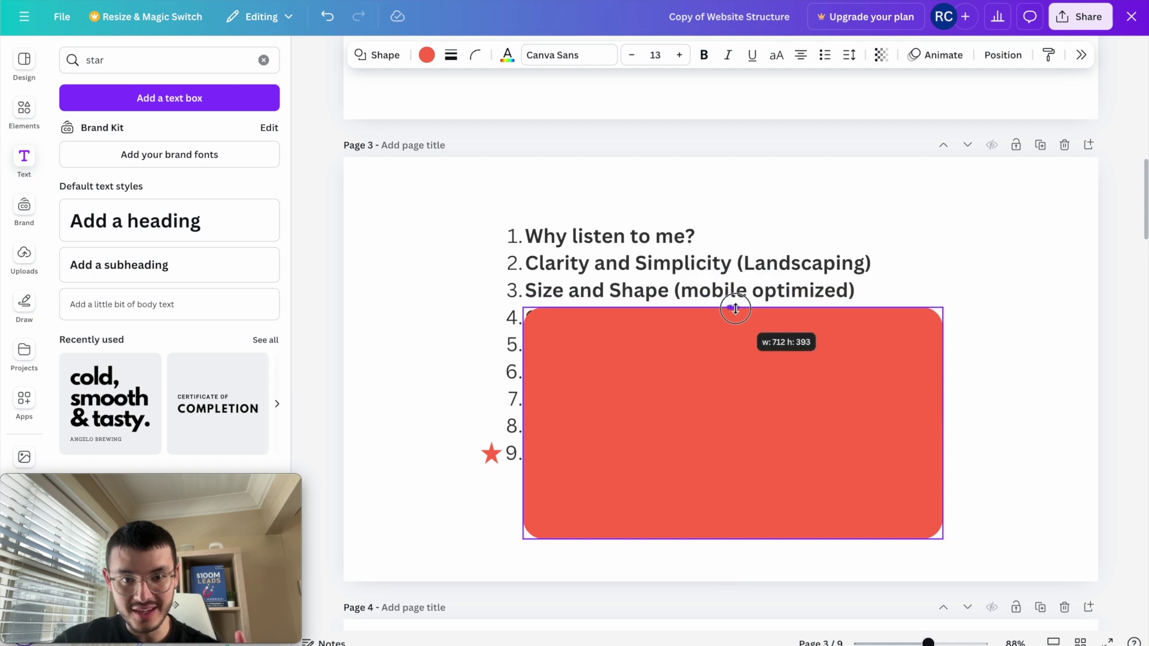
{"action": "left_click", "coordinate": [978, 343]}
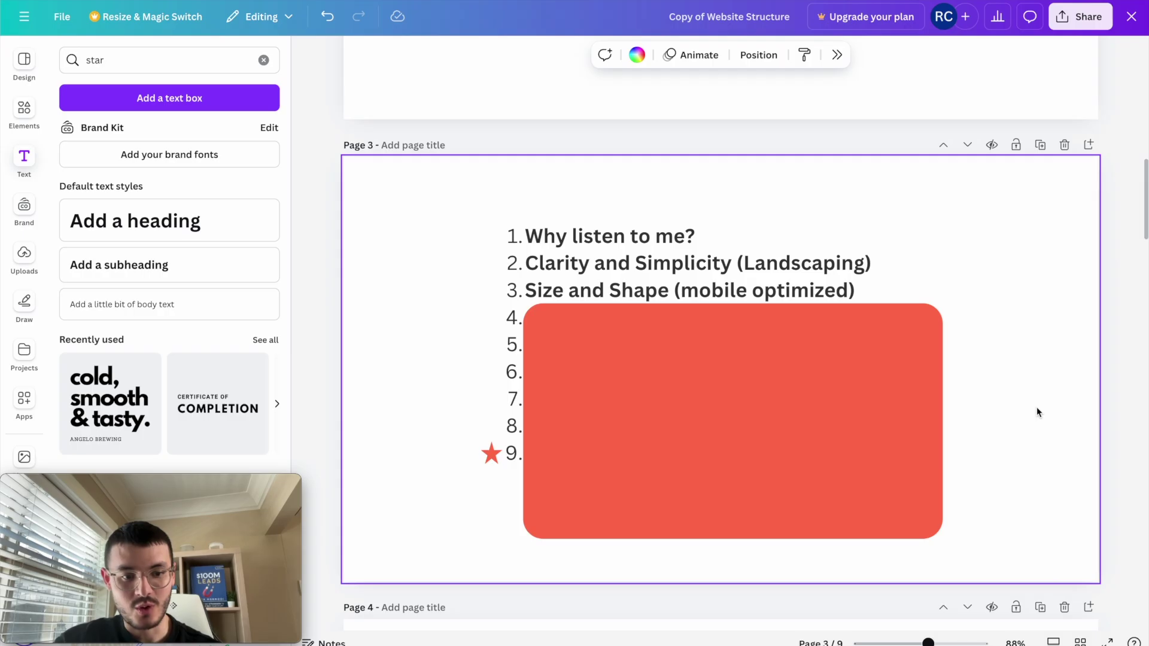
{"action": "left_click", "coordinate": [774, 395]}
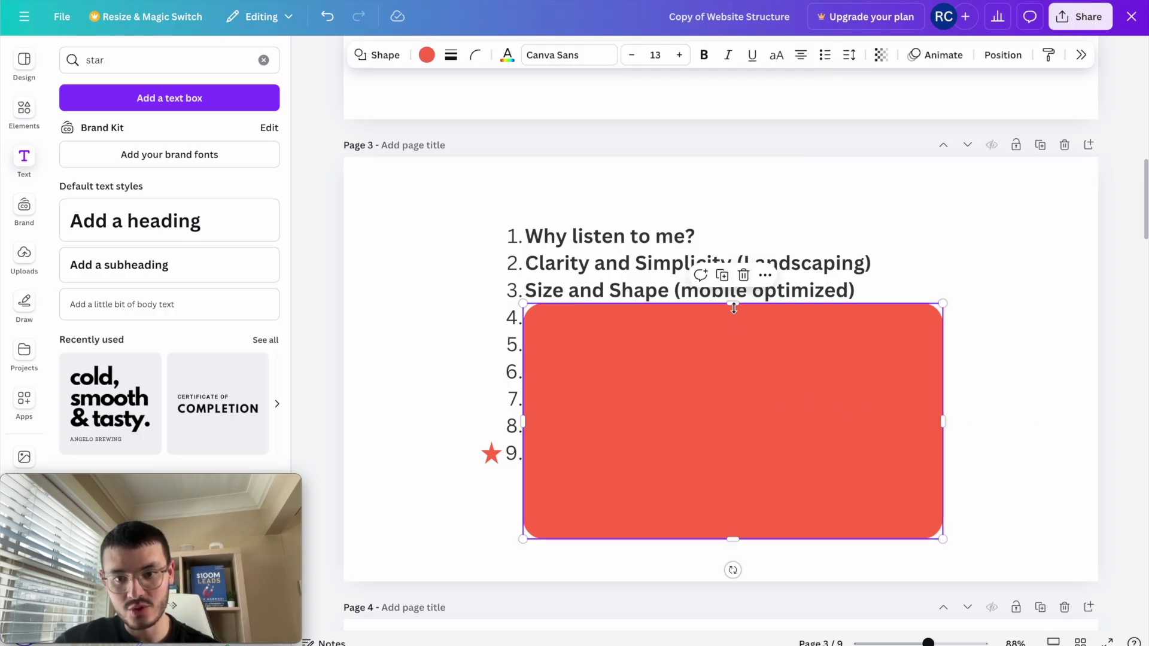
{"action": "left_click_drag", "start_coordinate": [732, 303], "coordinate": [731, 331]}
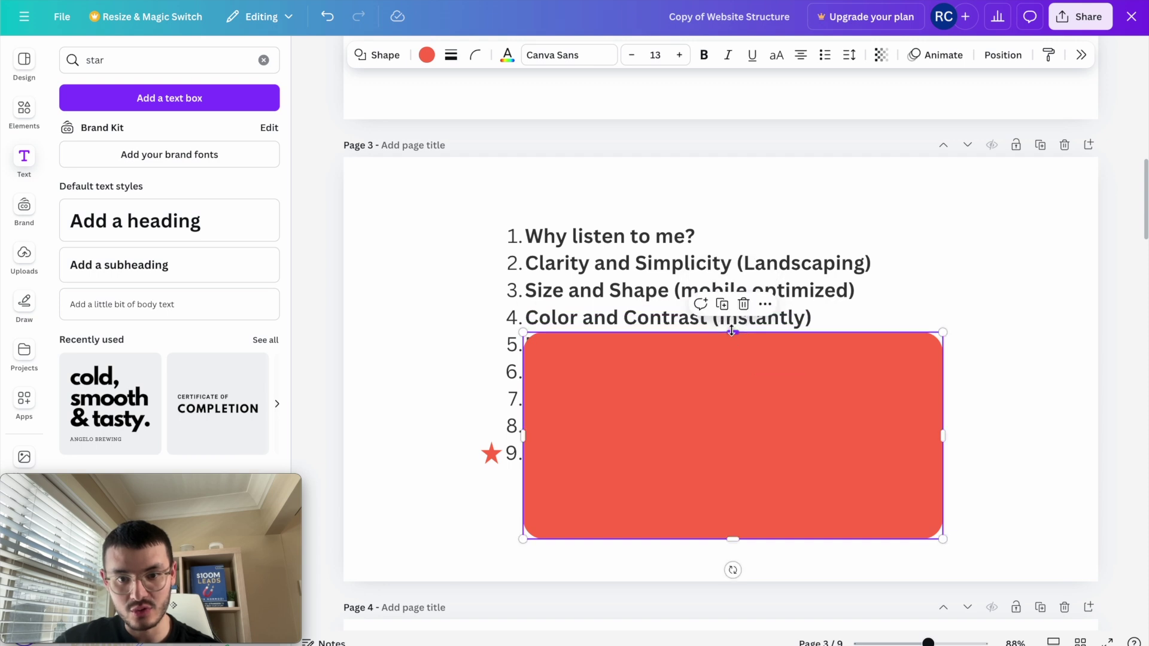
{"action": "left_click", "coordinate": [1057, 408]}
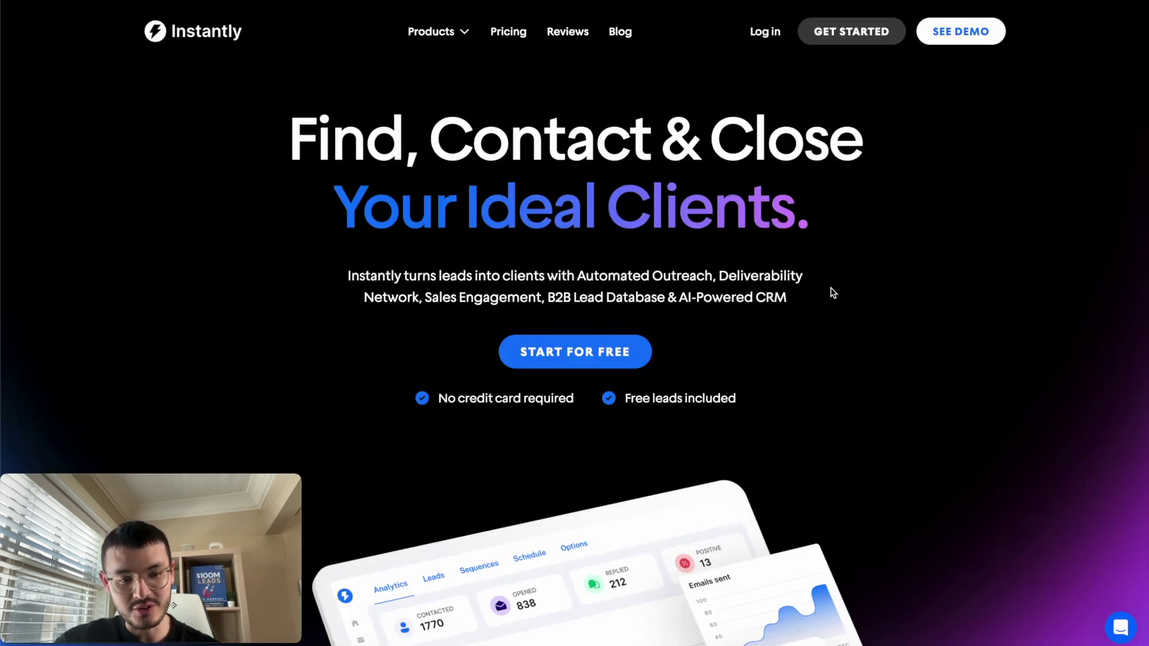
- Scroll the Instantly page, then reveal list item 5, 'Placement and Spacing (Shopify stores)'
{"action": "scroll", "coordinate": [833, 293], "scroll_direction": "down", "scroll_amount": 20}
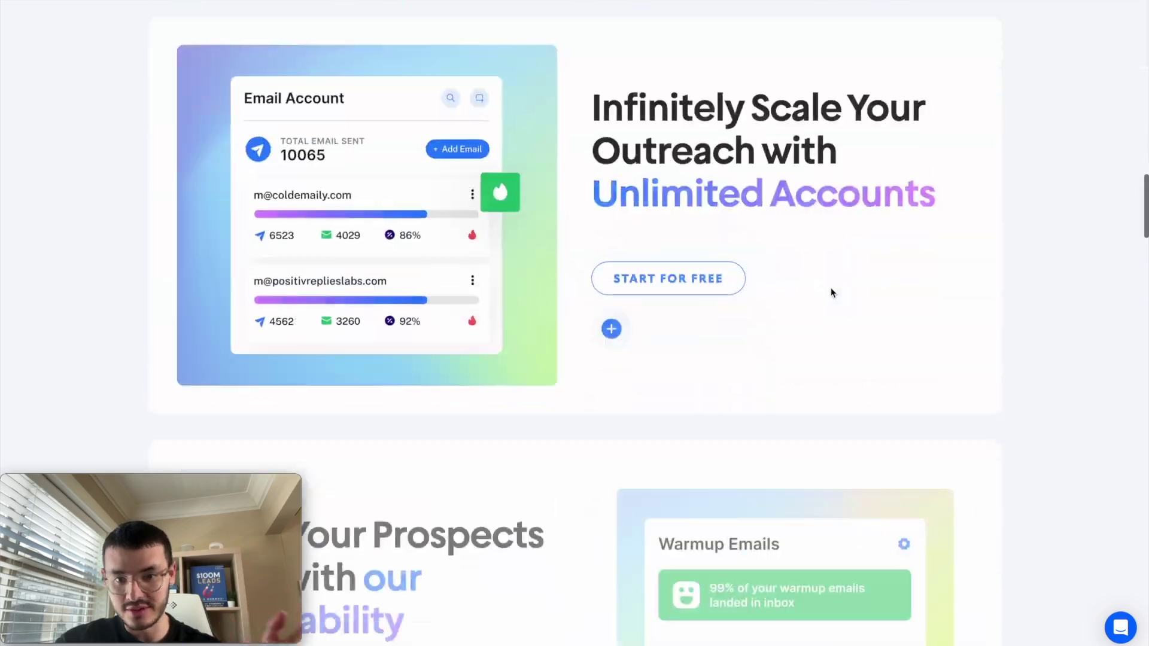
{"action": "scroll", "coordinate": [831, 292], "scroll_direction": "up", "scroll_amount": 20}
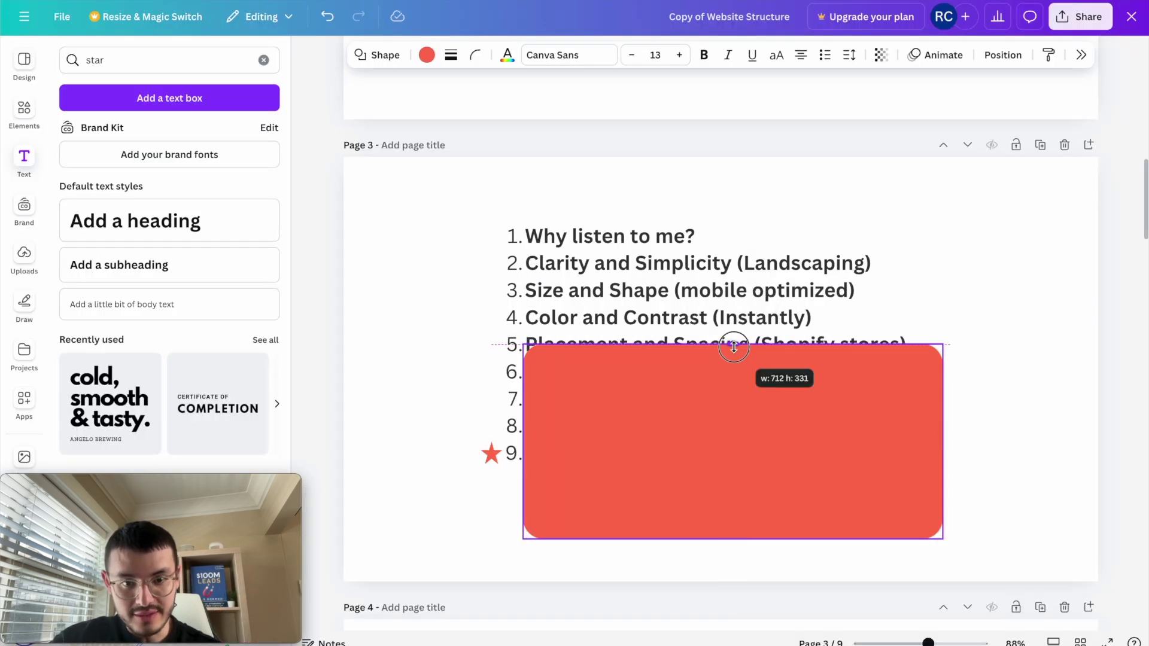
{"action": "left_click_drag", "start_coordinate": [733, 347], "coordinate": [732, 361]}
{"action": "left_click", "coordinate": [994, 385]}
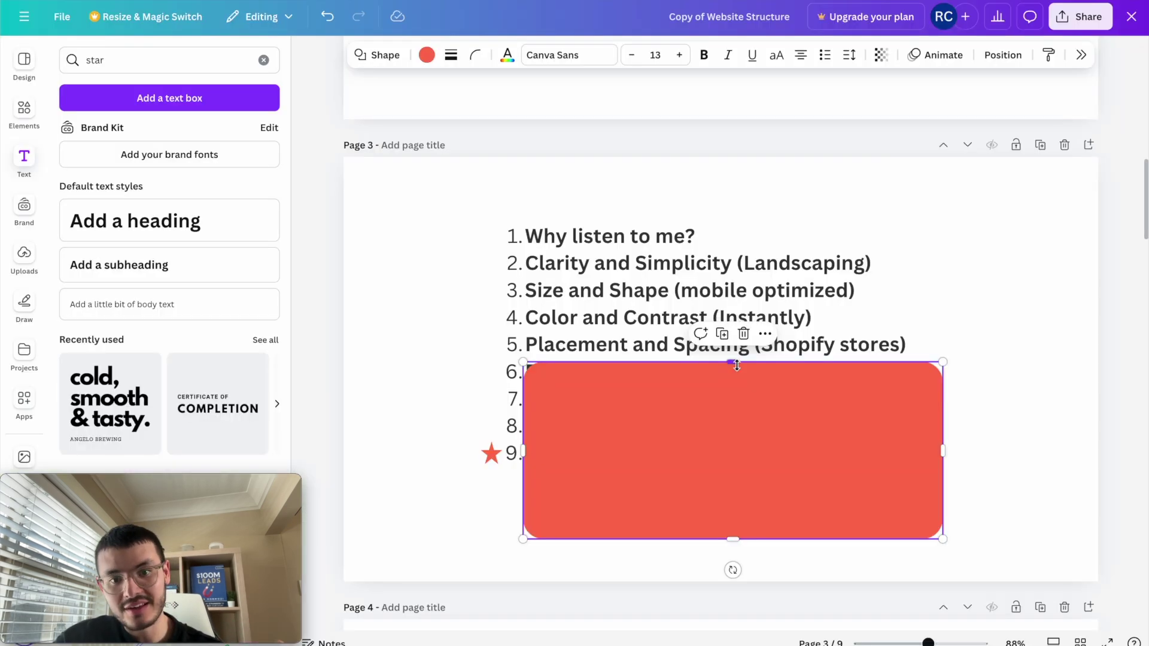
- Shorten the red block to uncover item 6, 'Feedback & States (GHL)', and deselect it
{"action": "left_click_drag", "start_coordinate": [736, 372], "coordinate": [736, 389]}
{"action": "left_click", "coordinate": [1041, 388]}
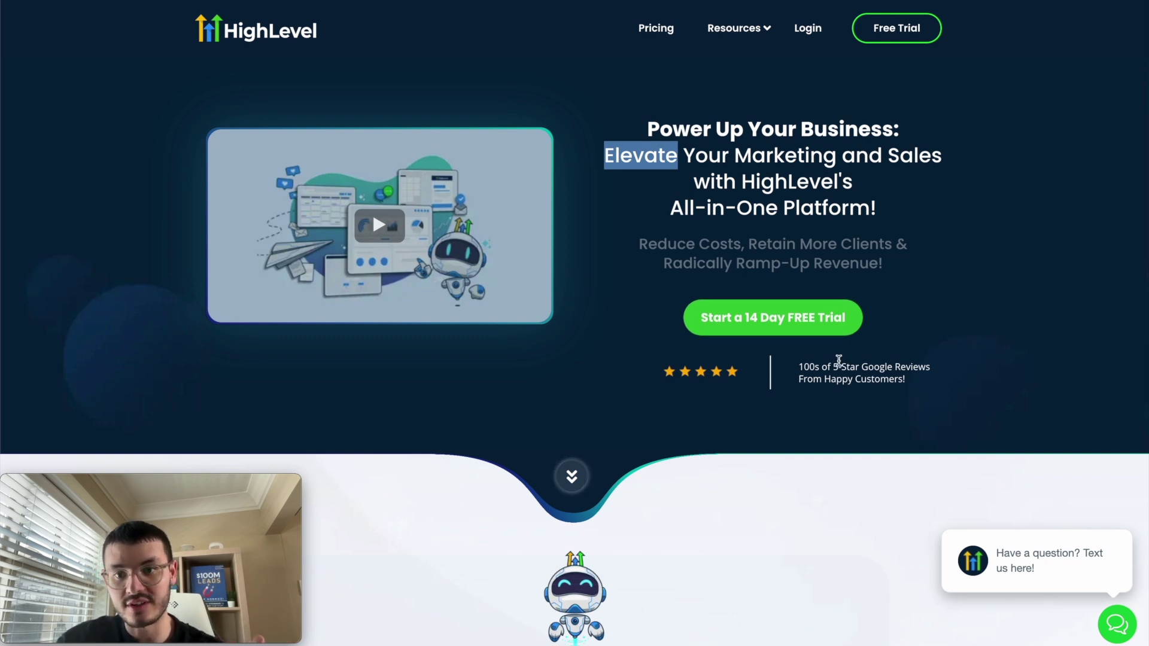
- Clear the highlighted headline word and scroll through the example page's sections
{"action": "left_click", "coordinate": [740, 176]}
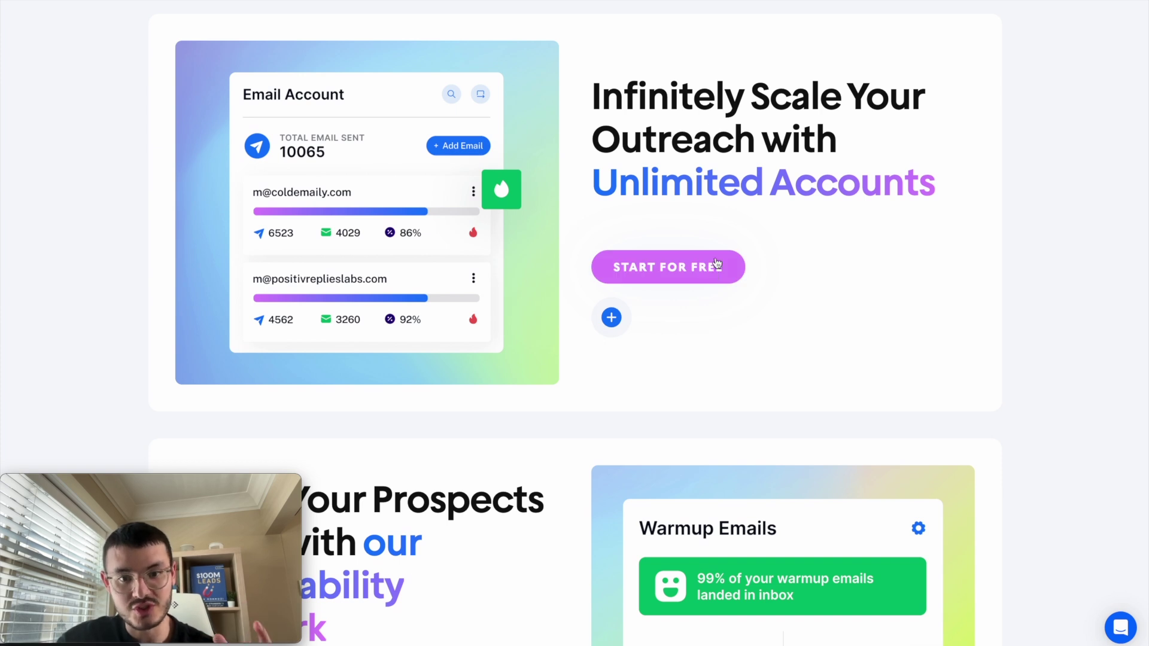
{"action": "scroll", "coordinate": [717, 263], "scroll_direction": "down", "scroll_amount": 15}
{"action": "scroll", "coordinate": [716, 263], "scroll_direction": "up", "scroll_amount": 20}
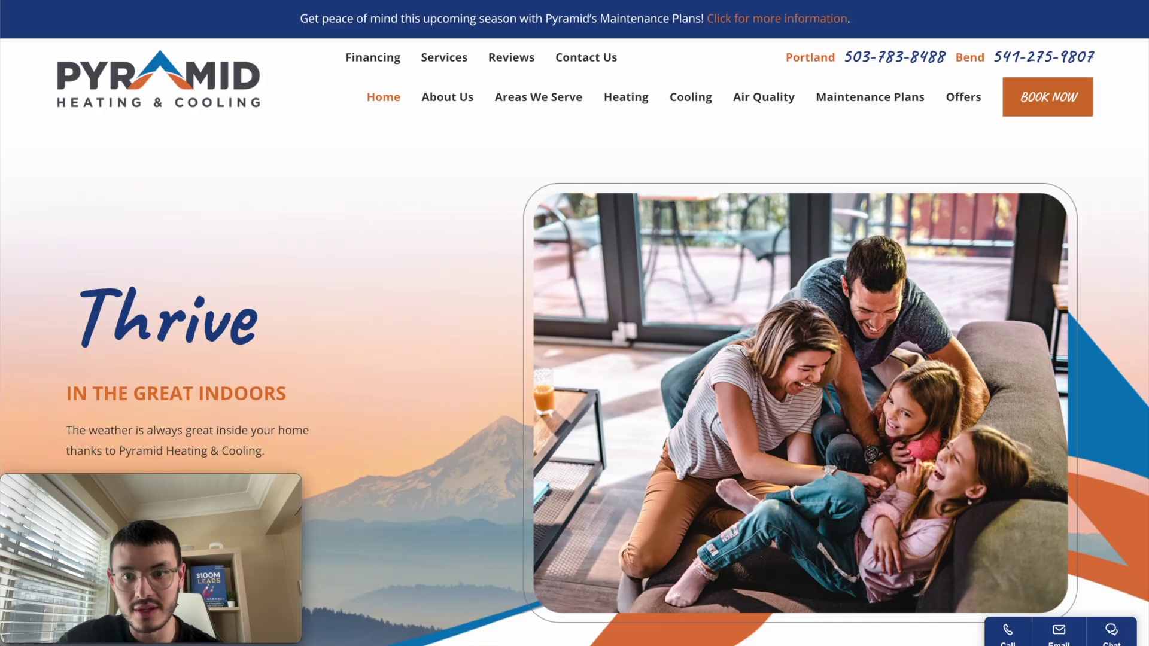
{"action": "mouse_move", "coordinate": [787, 97]}
{"action": "scroll", "coordinate": [320, 274], "scroll_direction": "down", "scroll_amount": 5}
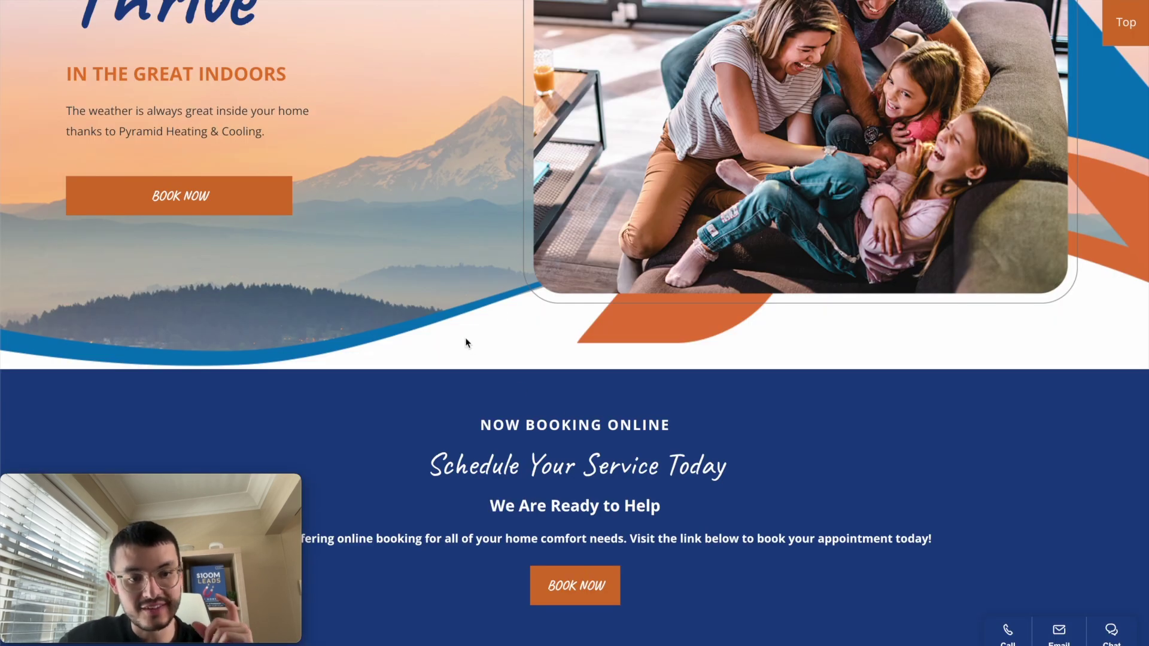
{"action": "scroll", "coordinate": [473, 353], "scroll_direction": "up", "scroll_amount": 5}
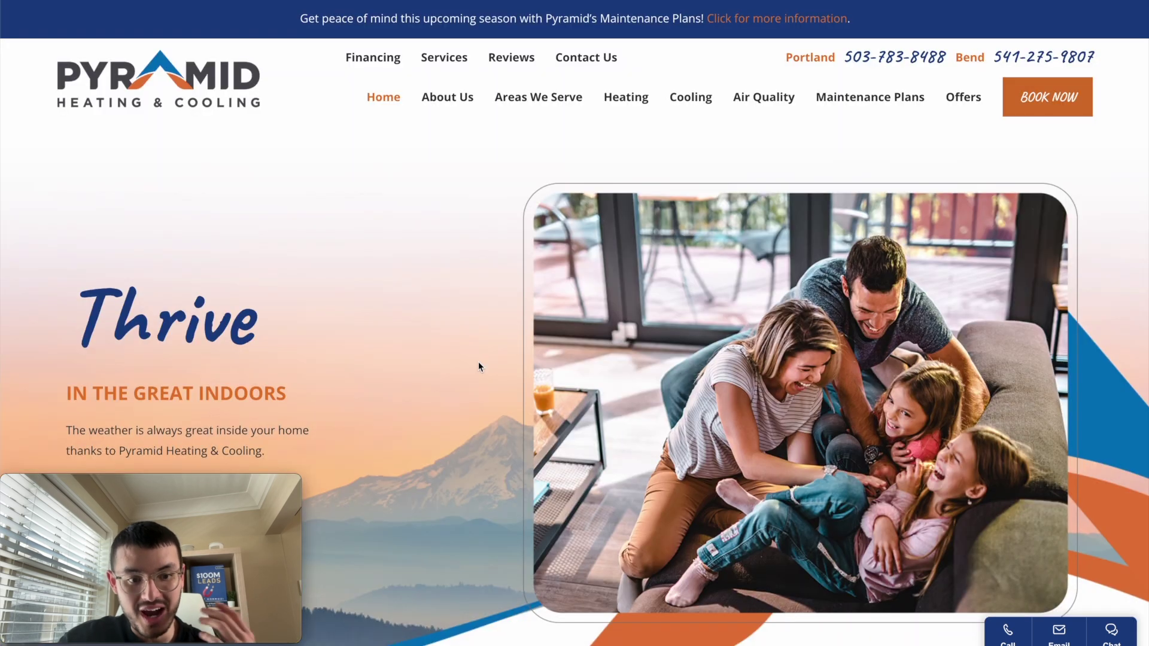
{"action": "scroll", "coordinate": [479, 363], "scroll_direction": "down", "scroll_amount": 5}
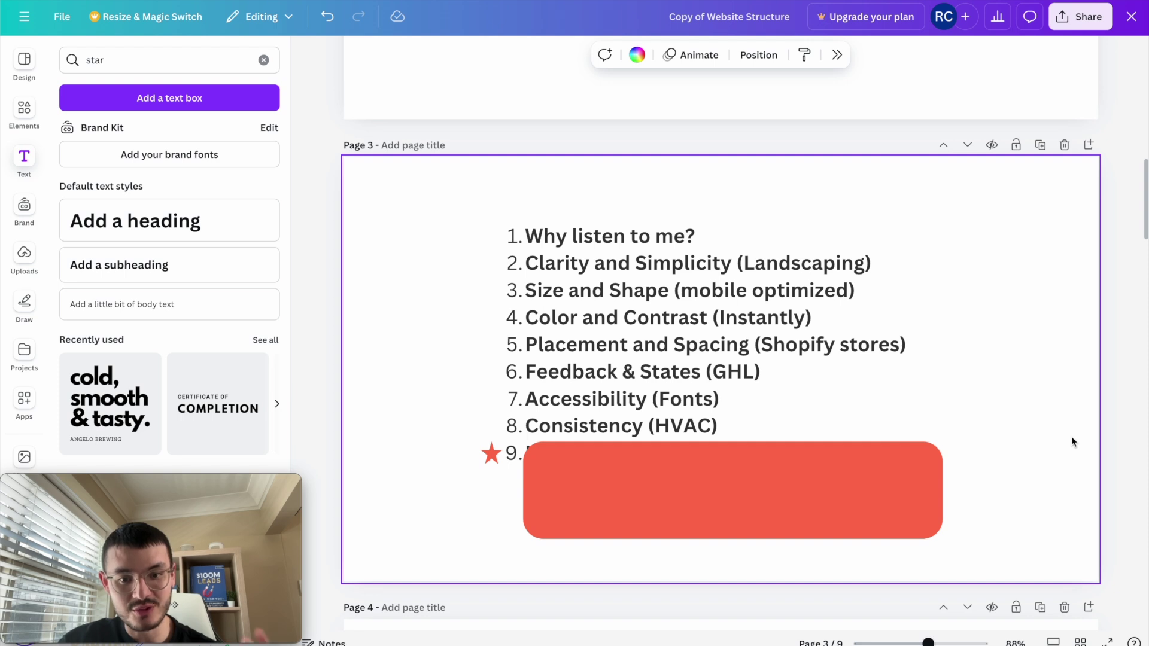
- Shorten the red cover to uncover the final item 9, 'Hierarchy (notion)'
{"action": "left_click", "coordinate": [761, 464]}
{"action": "left_click_drag", "start_coordinate": [731, 442], "coordinate": [731, 479]}
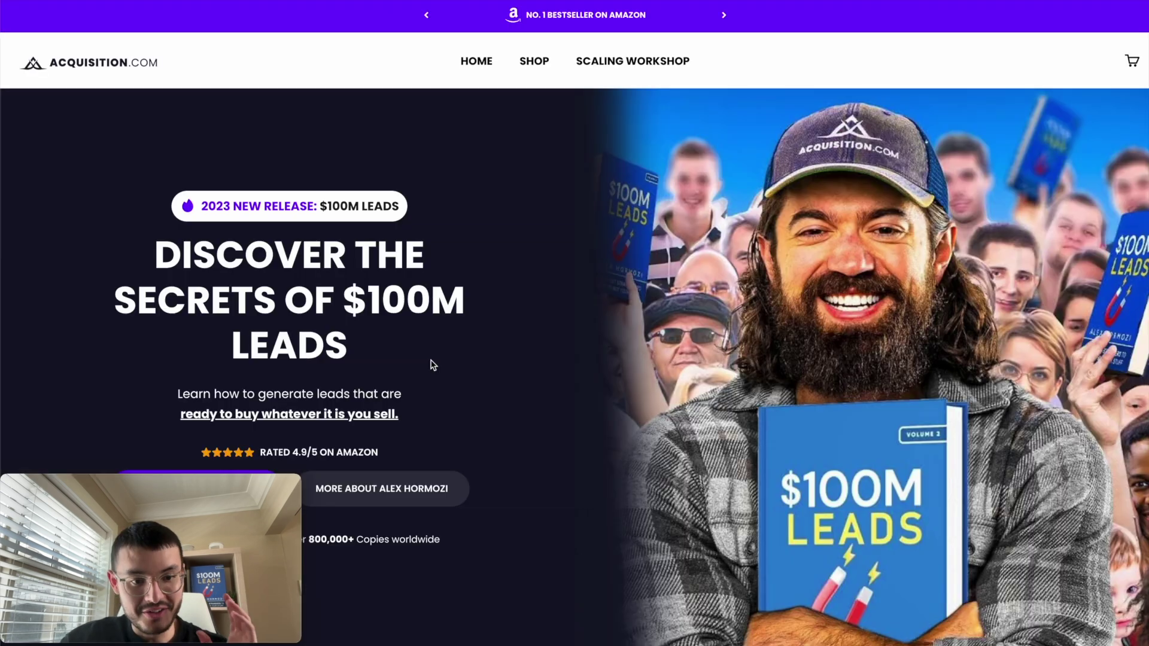
- Scroll down the Acquisition.com homepage to look over the $100M Leads hero
{"action": "scroll", "coordinate": [433, 365], "scroll_direction": "down", "scroll_amount": 2}
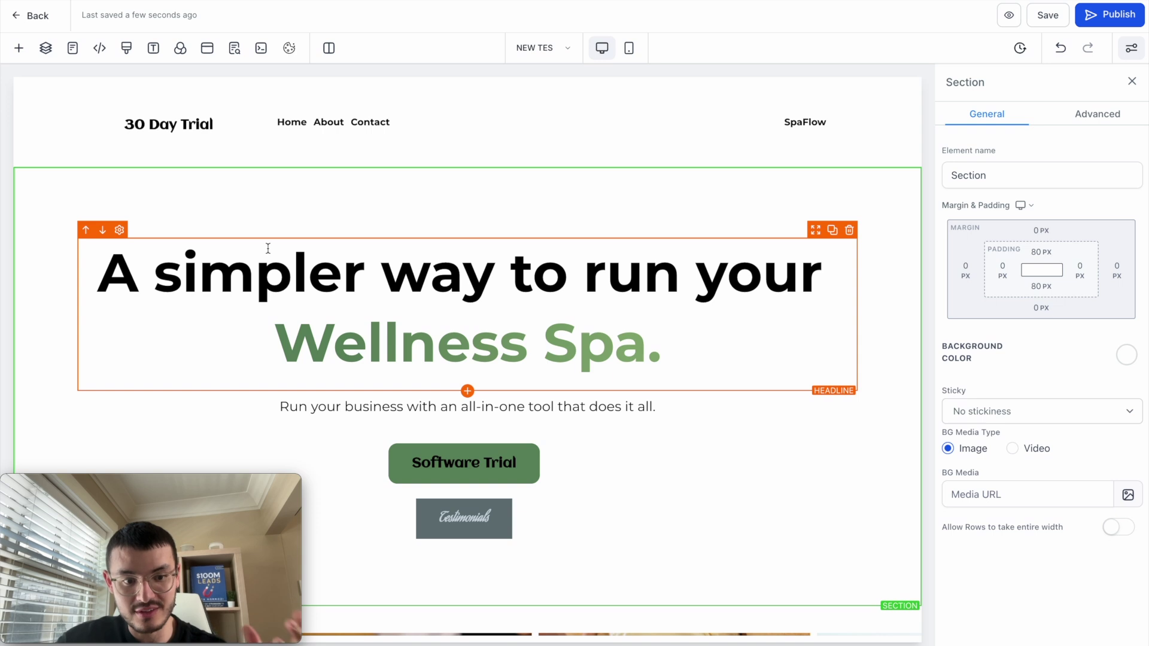
- Move the 30 Day Trial column after the navigation and set the header layout to Default
{"action": "left_click", "coordinate": [114, 89]}
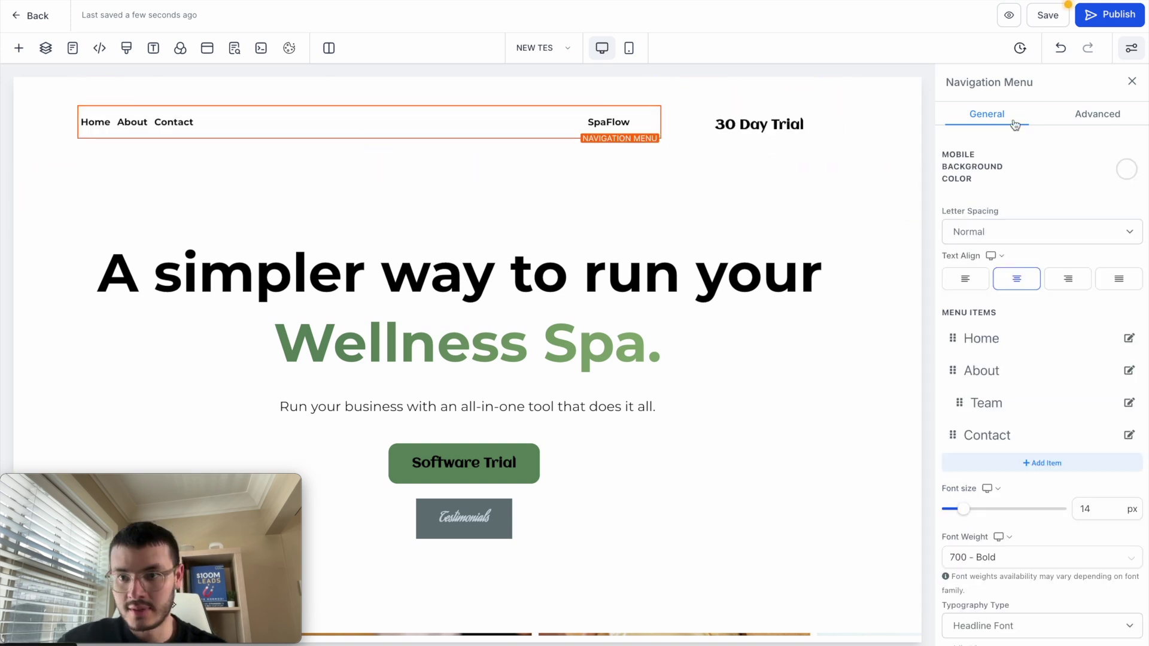
{"action": "left_click", "coordinate": [1085, 122]}
{"action": "scroll", "coordinate": [1011, 501], "scroll_direction": "down", "scroll_amount": 3}
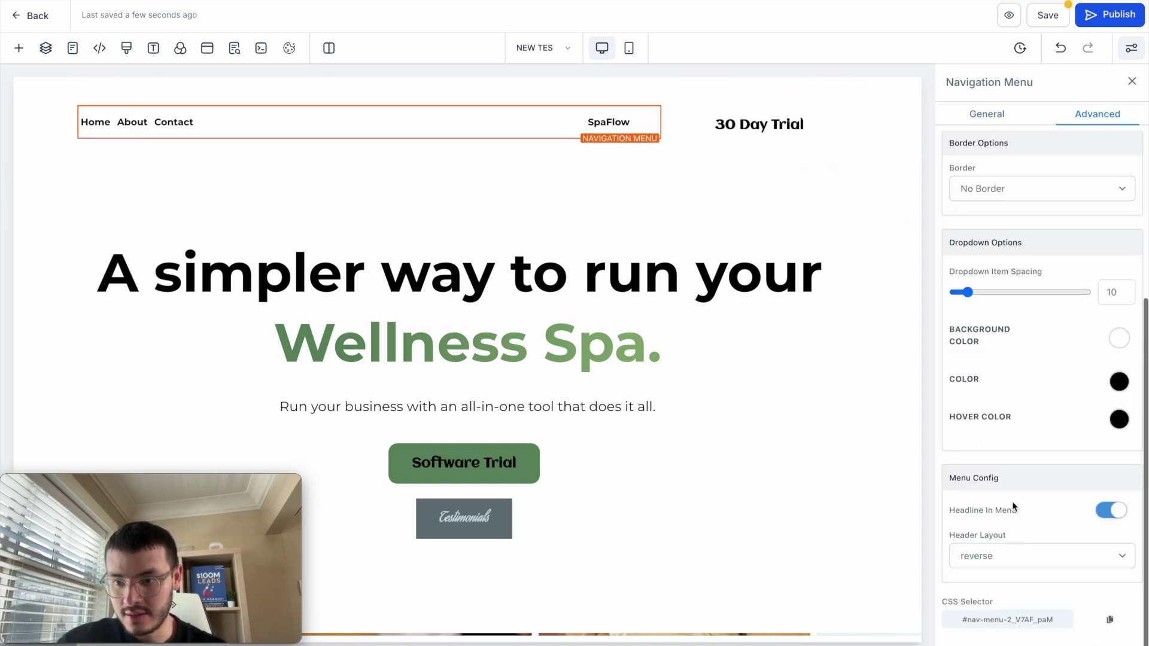
{"action": "left_click", "coordinate": [973, 563]}
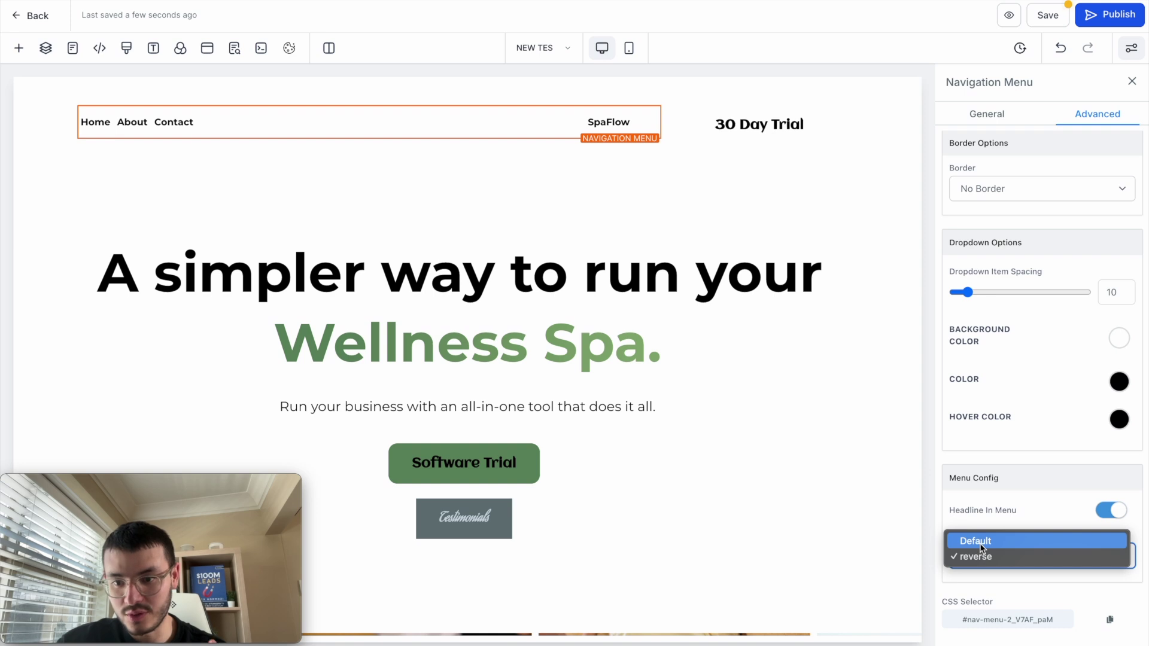
{"action": "left_click", "coordinate": [979, 543]}
{"action": "left_click", "coordinate": [540, 217]}
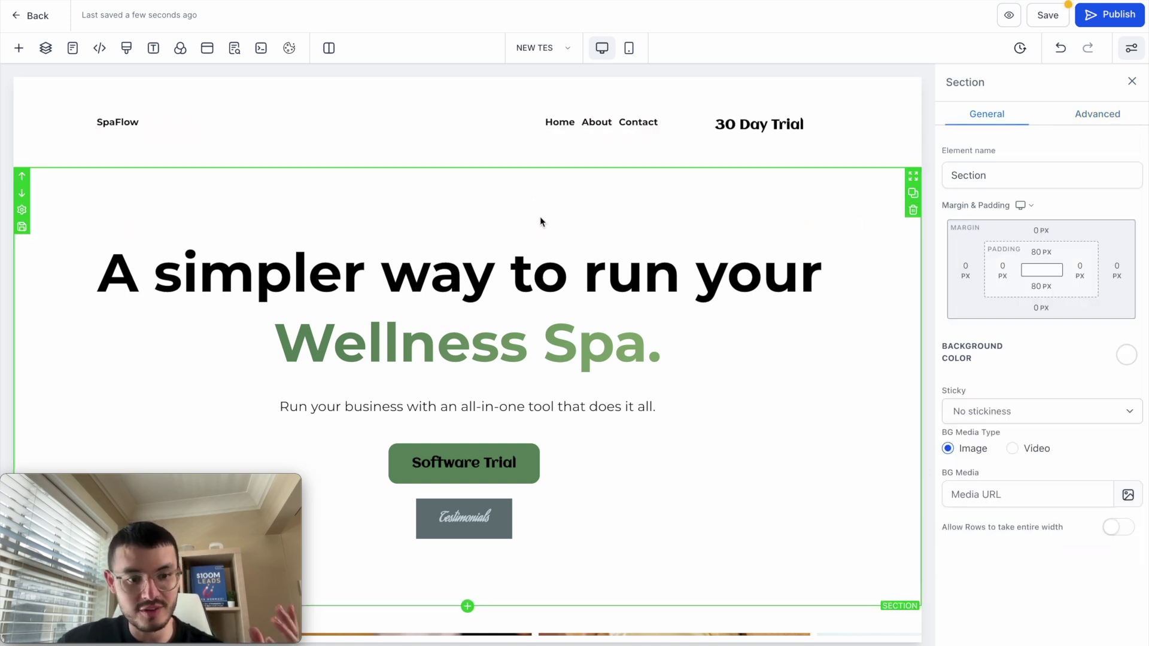
- Give the 30 Day Trial header button a green border colour
{"action": "left_click", "coordinate": [743, 129]}
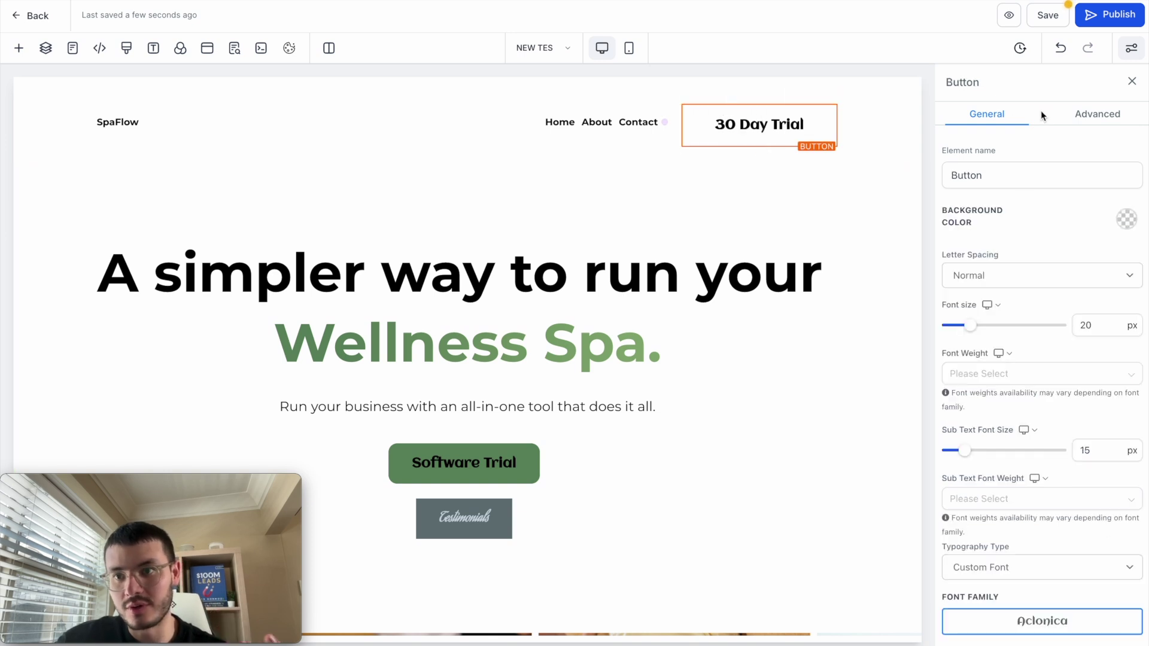
{"action": "left_click", "coordinate": [1078, 117]}
{"action": "scroll", "coordinate": [1025, 299], "scroll_direction": "down", "scroll_amount": 4}
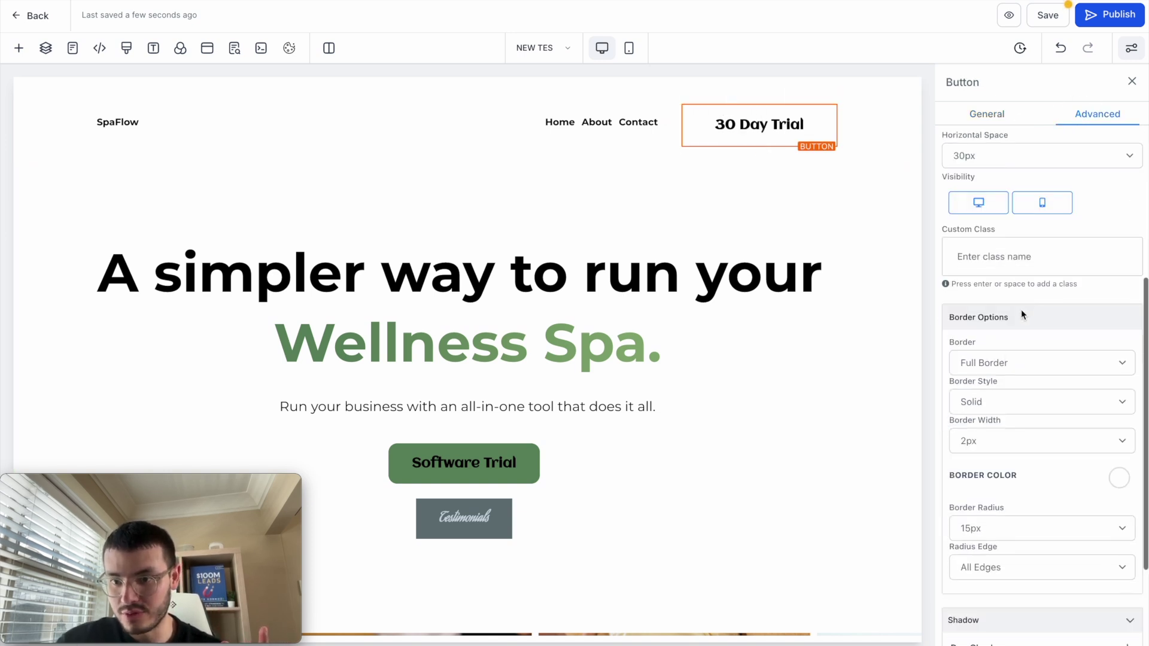
{"action": "left_click", "coordinate": [1120, 476]}
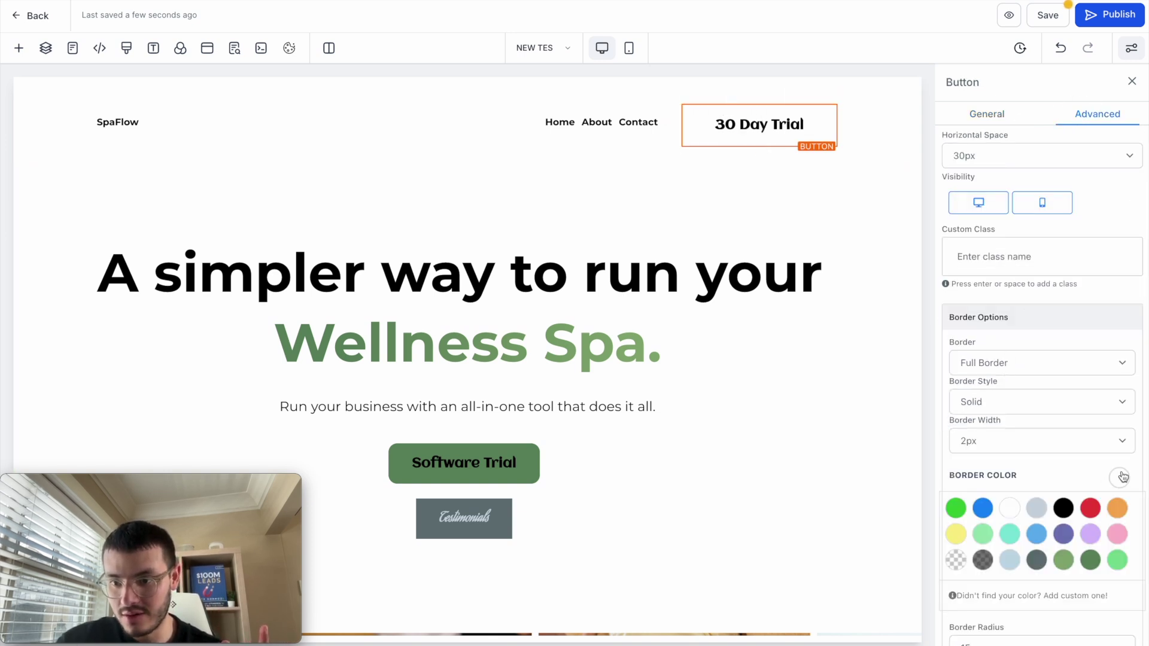
{"action": "left_click", "coordinate": [1063, 560]}
{"action": "left_click", "coordinate": [643, 199]}
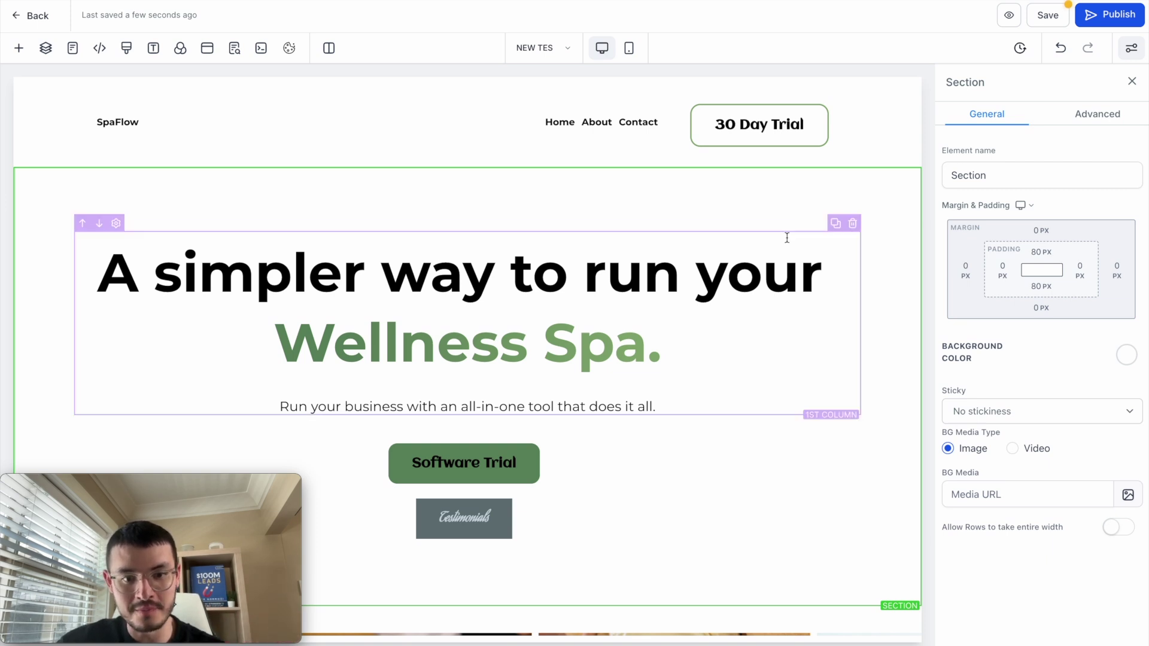
- Inspect the Software Trial button's advanced border settings
{"action": "scroll", "coordinate": [746, 465], "scroll_direction": "down", "scroll_amount": 1}
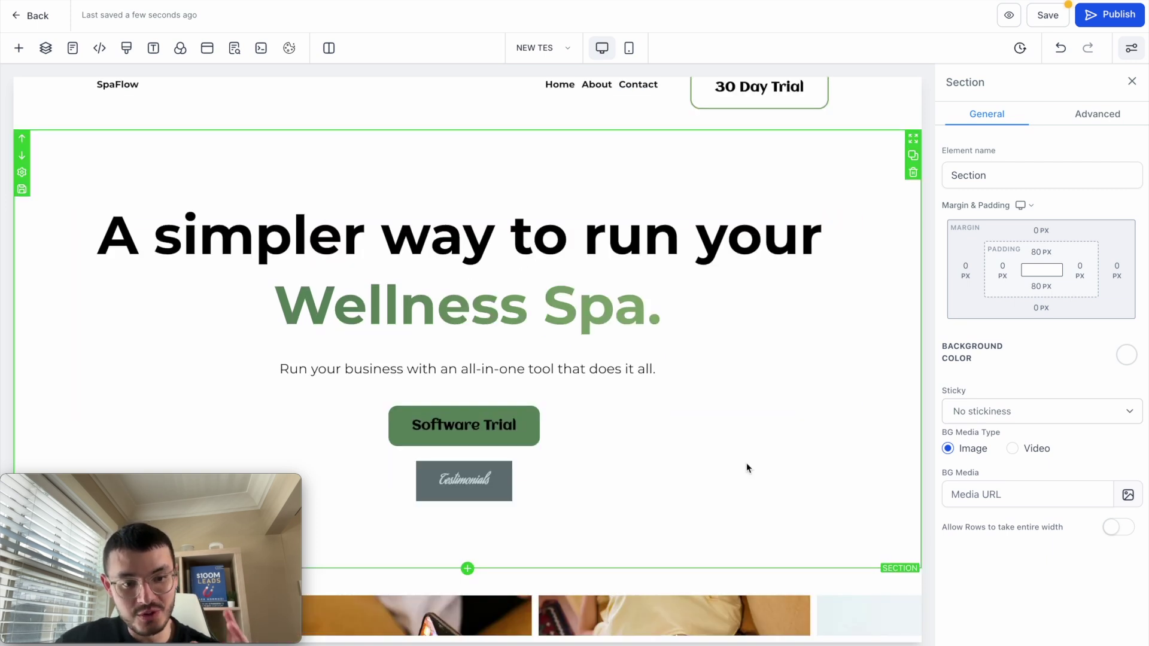
{"action": "left_click", "coordinate": [481, 436]}
{"action": "left_click", "coordinate": [1097, 115]}
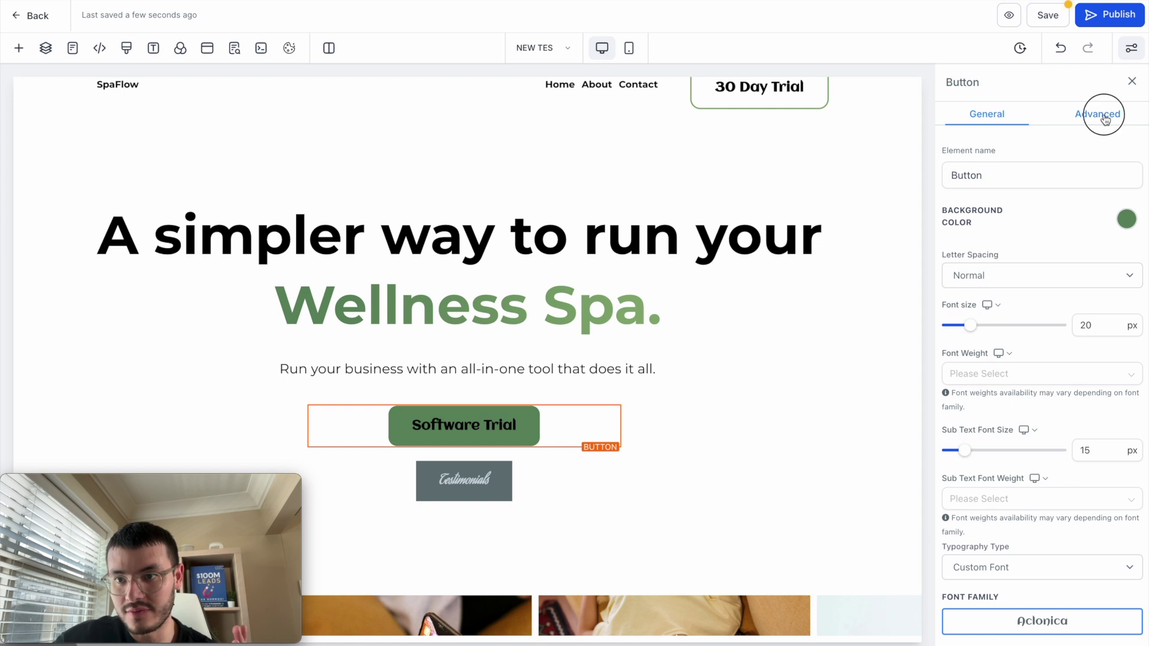
{"action": "scroll", "coordinate": [1031, 439], "scroll_direction": "down", "scroll_amount": 7}
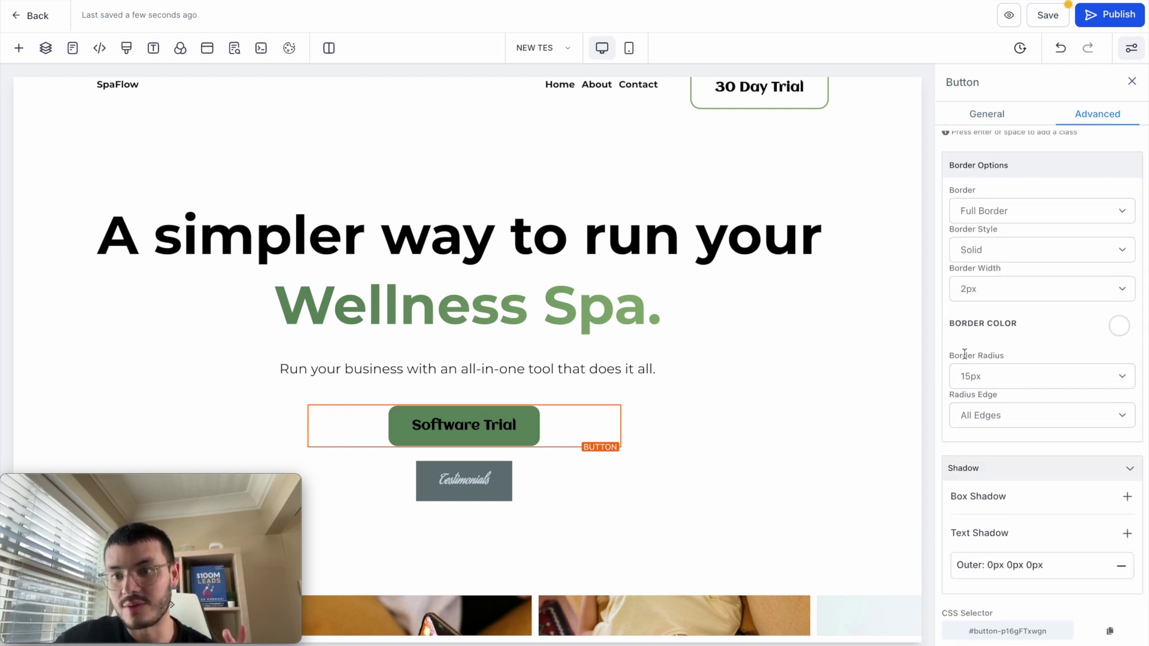
- Give the Testimonials button a full border with a 15px border radius
{"action": "left_click", "coordinate": [464, 495]}
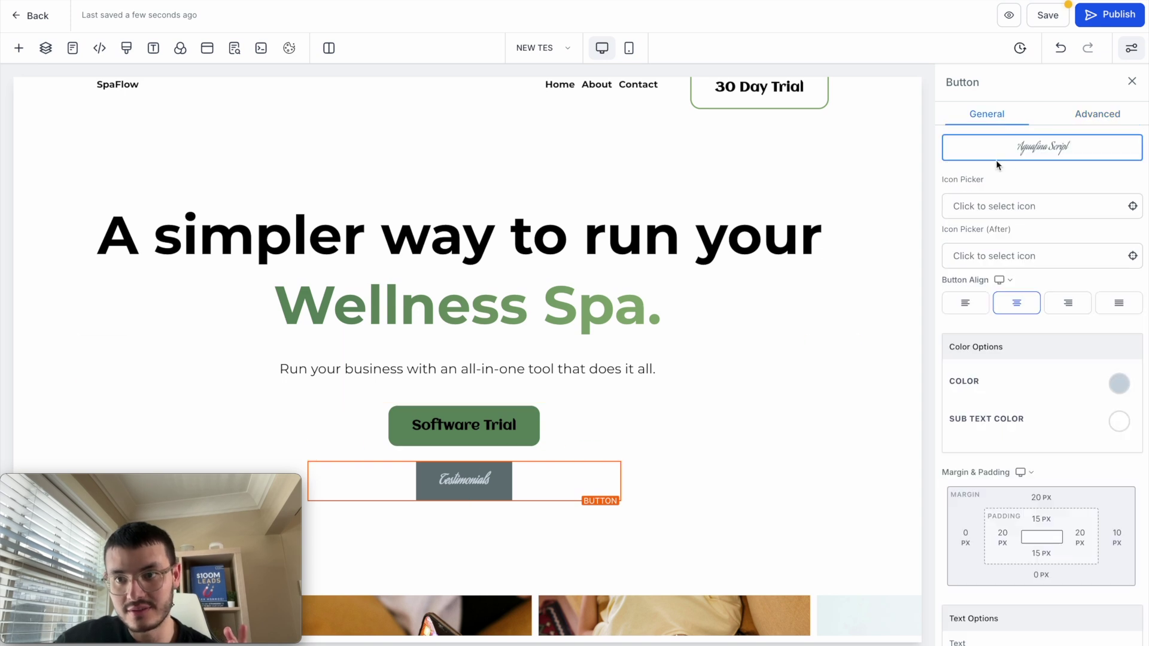
{"action": "left_click", "coordinate": [1082, 117]}
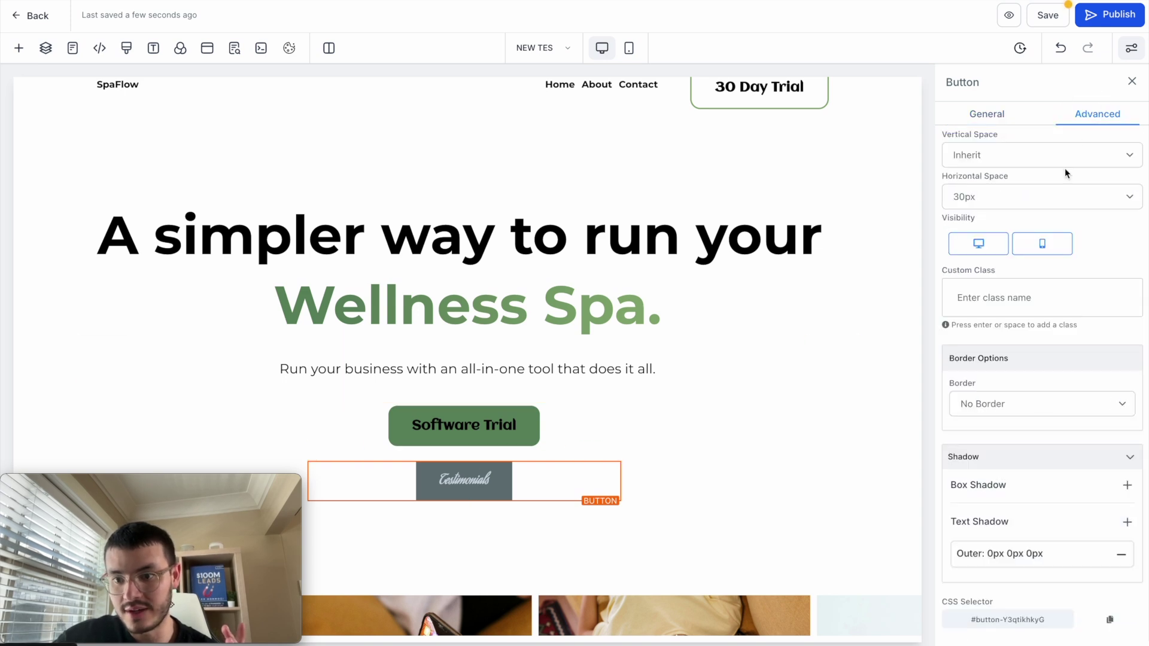
{"action": "left_click", "coordinate": [1036, 409]}
{"action": "left_click", "coordinate": [1024, 418]}
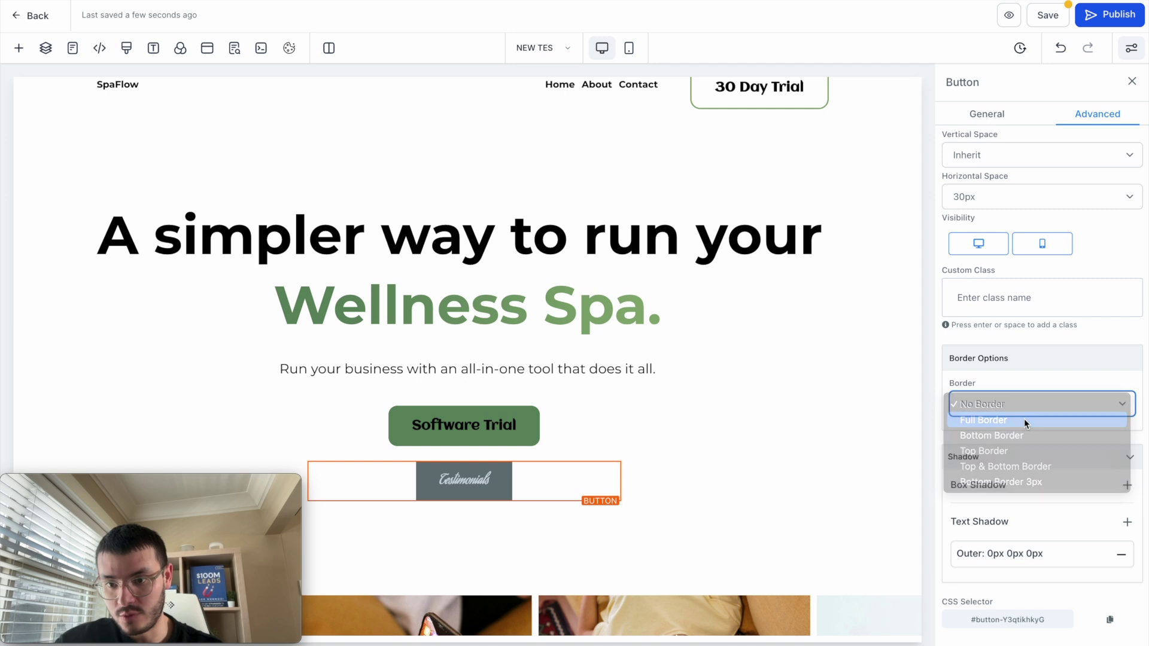
{"action": "left_click", "coordinate": [990, 365]}
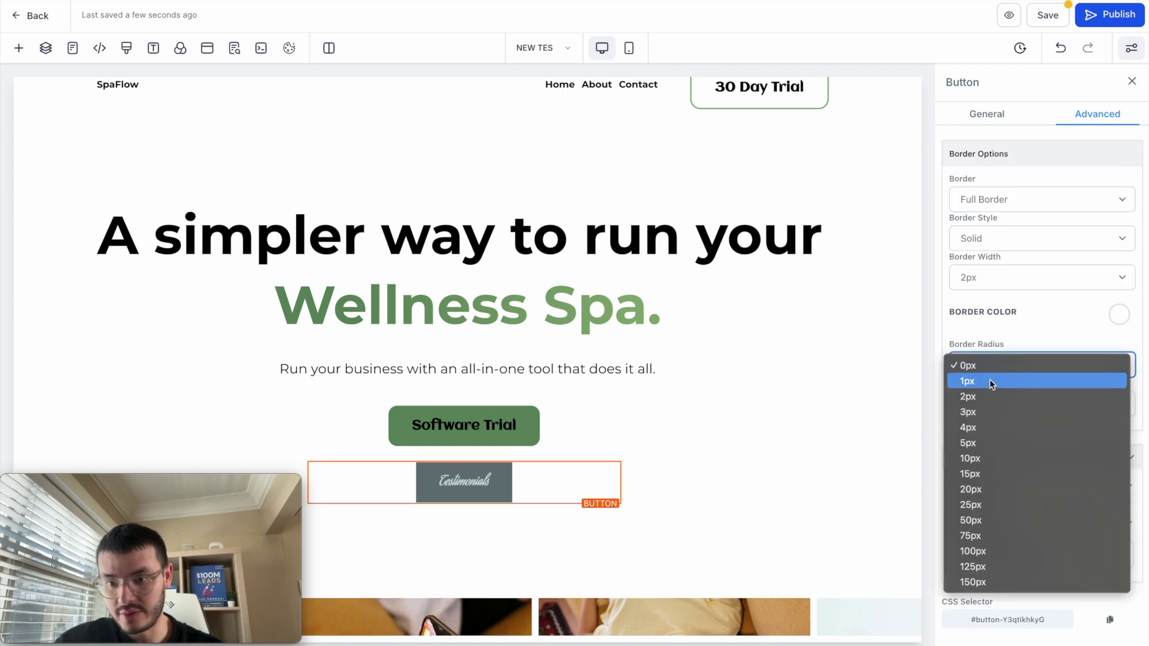
{"action": "left_click", "coordinate": [984, 473]}
{"action": "left_click", "coordinate": [817, 447]}
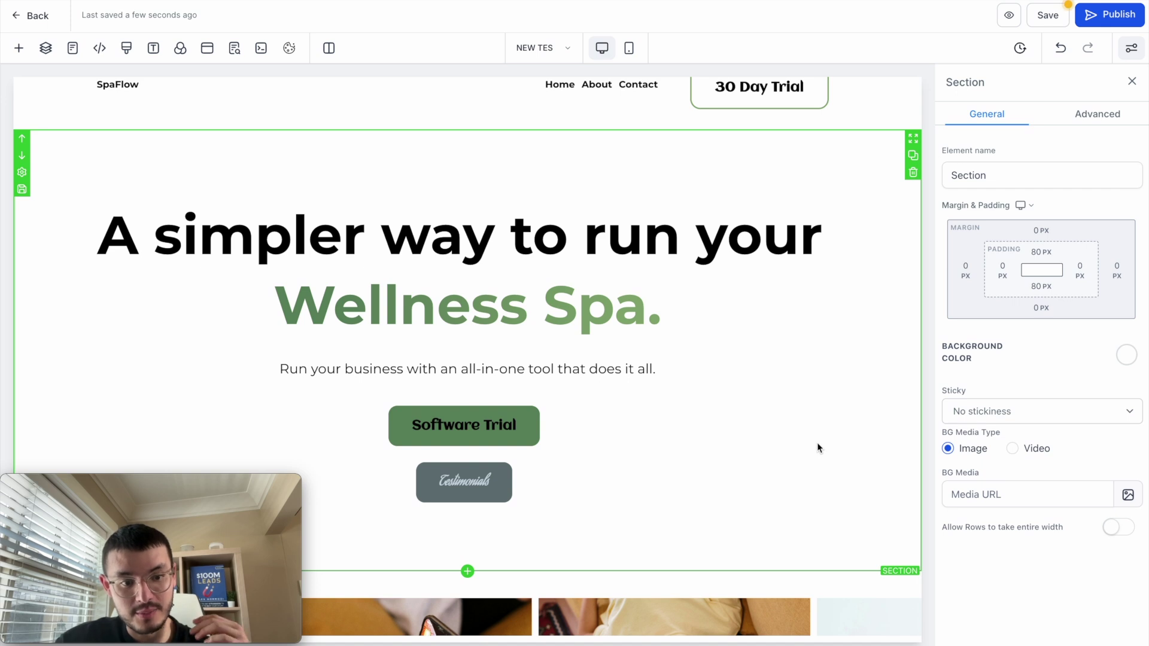
- Change the Testimonials and Software Trial button fonts to Roboto
{"action": "left_click", "coordinate": [465, 488]}
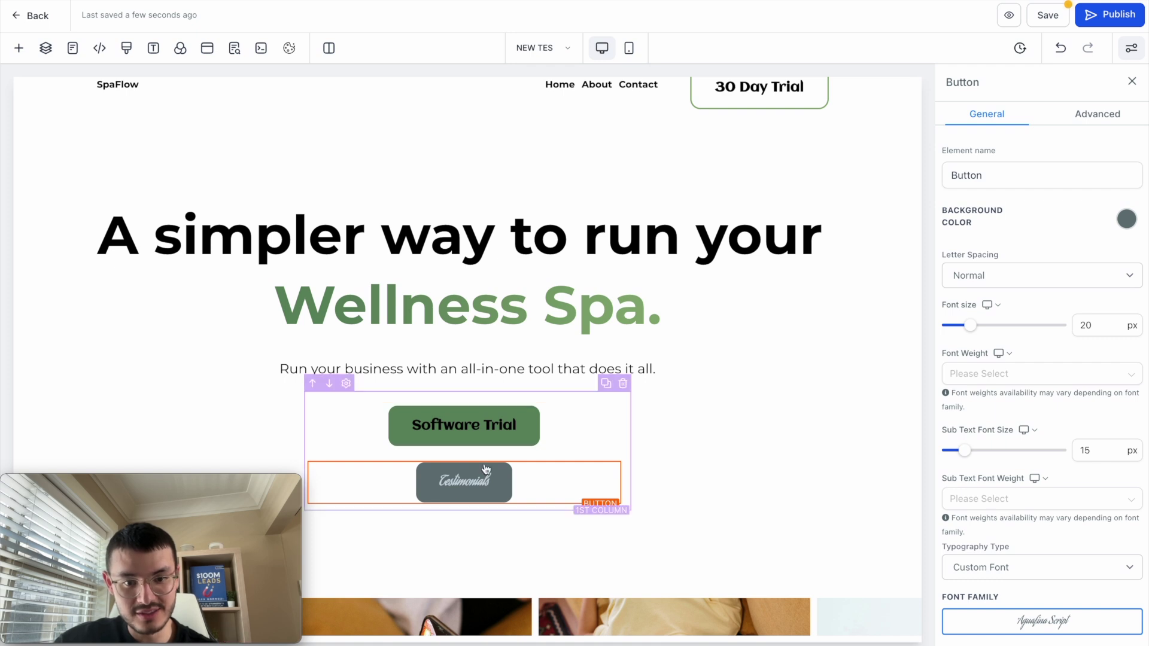
{"action": "scroll", "coordinate": [965, 480], "scroll_direction": "down", "scroll_amount": 1}
{"action": "scroll", "coordinate": [965, 481], "scroll_direction": "down", "scroll_amount": 1}
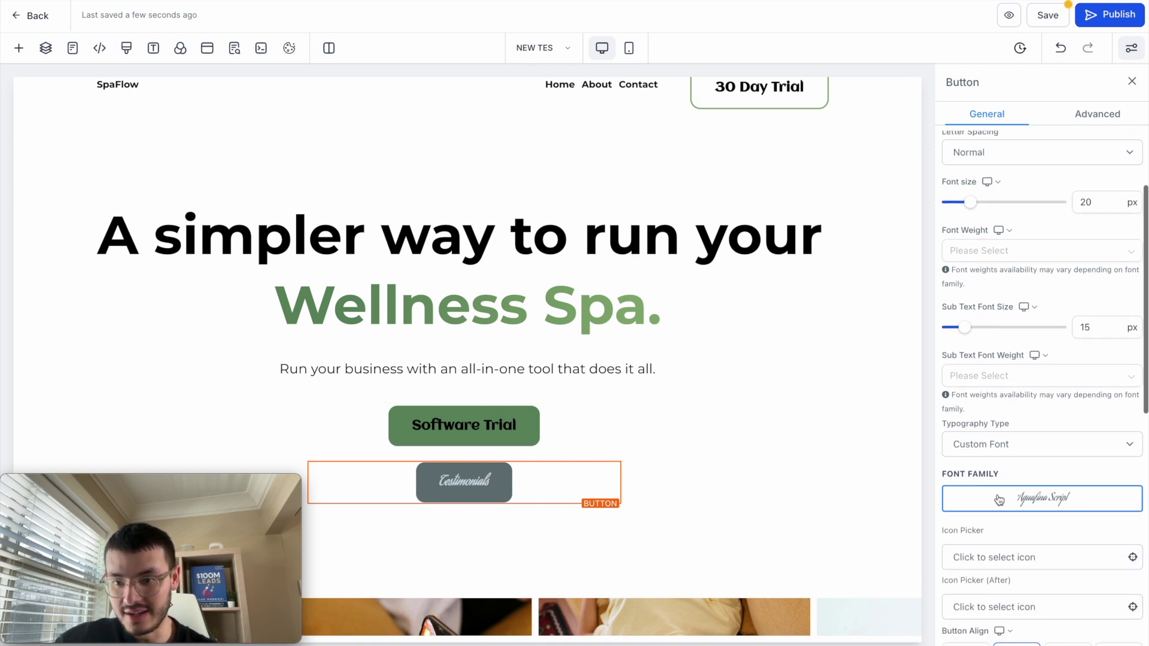
{"action": "left_click", "coordinate": [998, 498]}
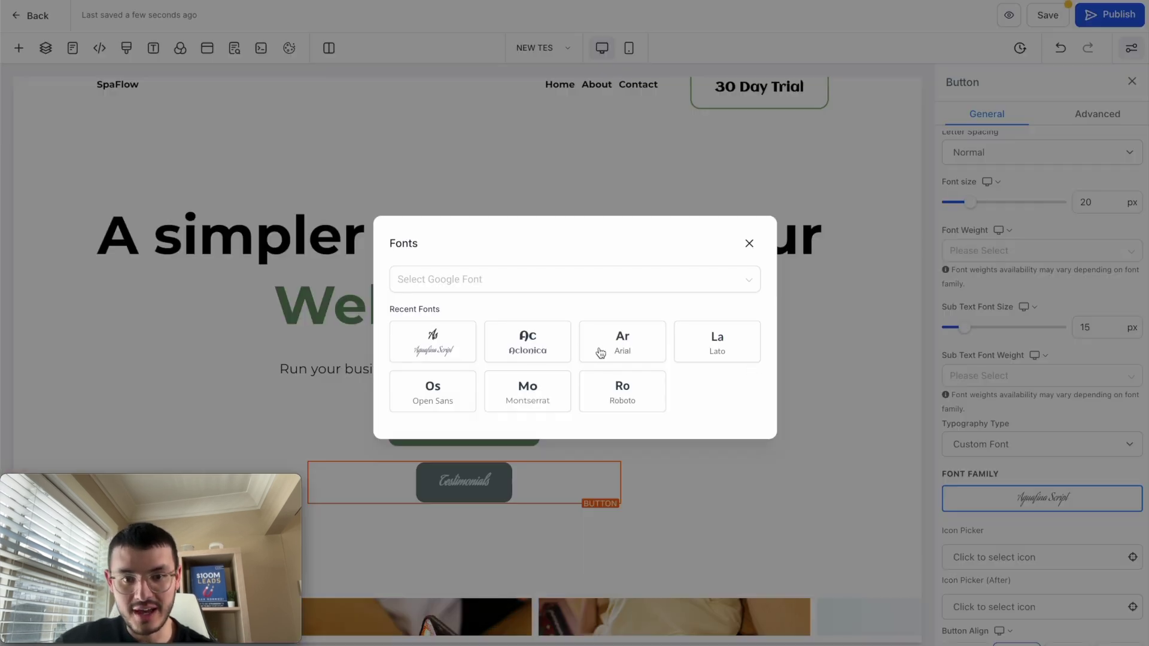
{"action": "left_click", "coordinate": [623, 392]}
{"action": "left_click", "coordinate": [473, 430]}
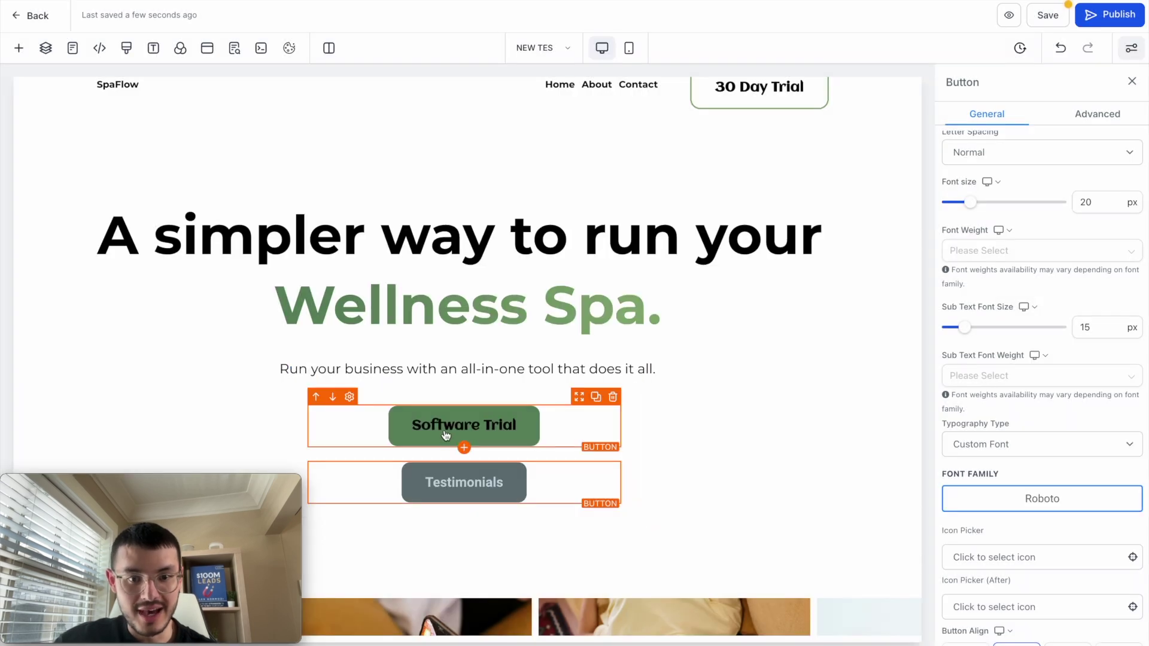
{"action": "left_click", "coordinate": [981, 497]}
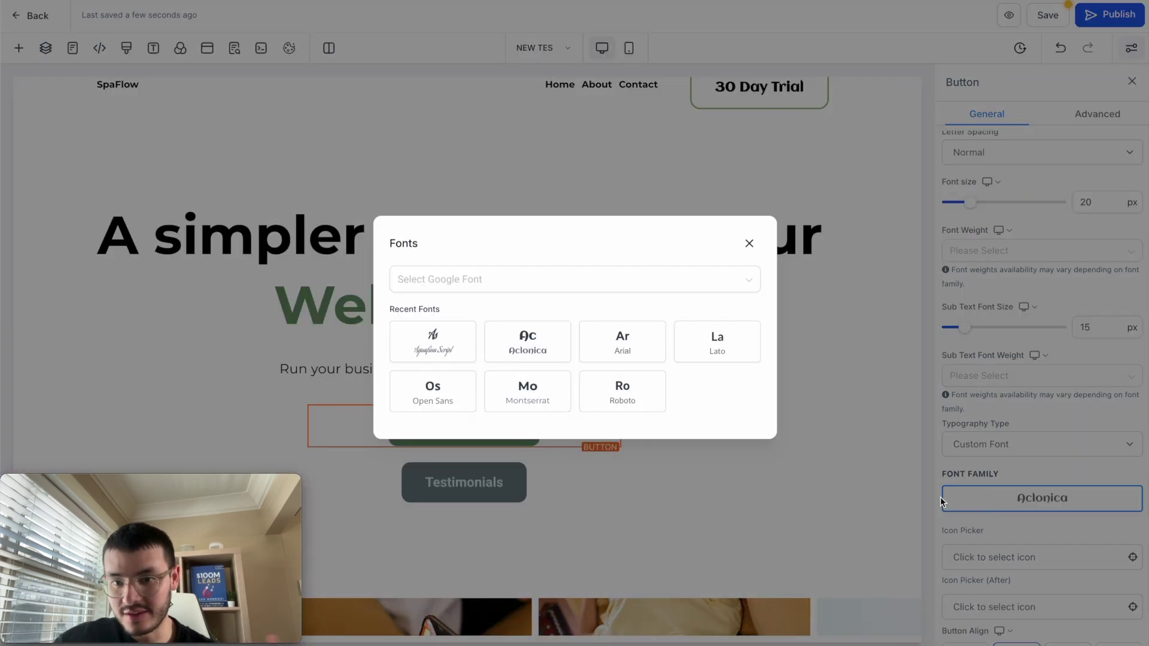
{"action": "left_click", "coordinate": [622, 394]}
{"action": "scroll", "coordinate": [687, 326], "scroll_direction": "up", "scroll_amount": 1}
{"action": "scroll", "coordinate": [665, 520], "scroll_direction": "down", "scroll_amount": 1}
{"action": "left_click", "coordinate": [665, 520]}
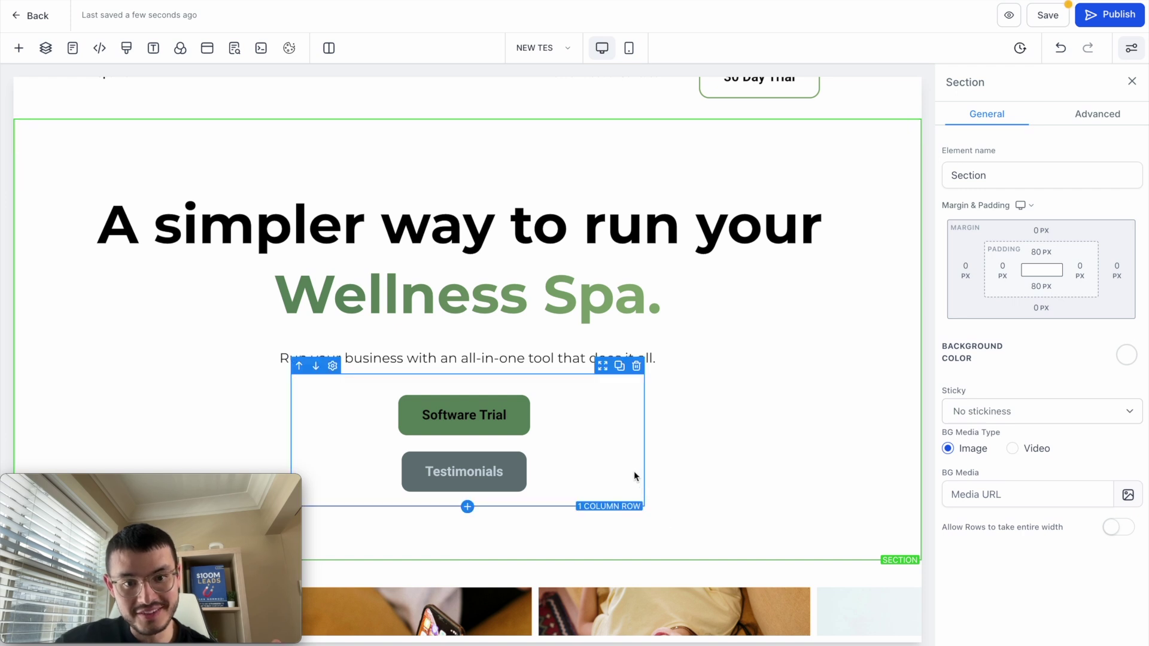
- Make the Software Trial button text white
{"action": "left_click", "coordinate": [466, 418]}
{"action": "scroll", "coordinate": [1011, 392], "scroll_direction": "down", "scroll_amount": 10}
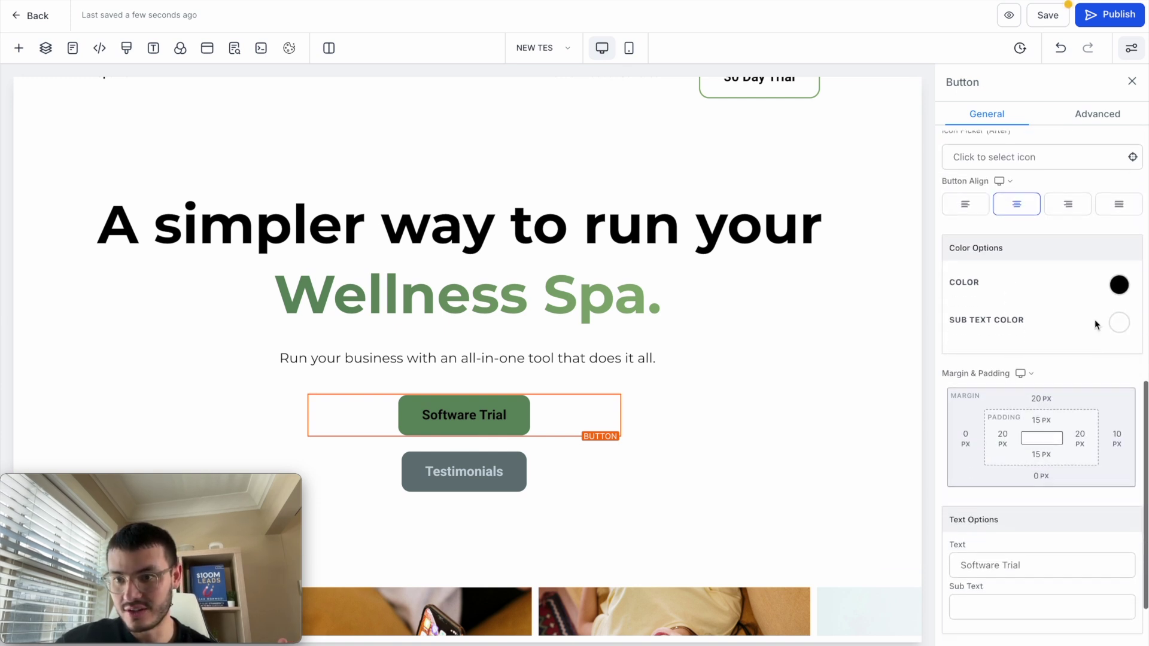
{"action": "left_click", "coordinate": [1117, 285]}
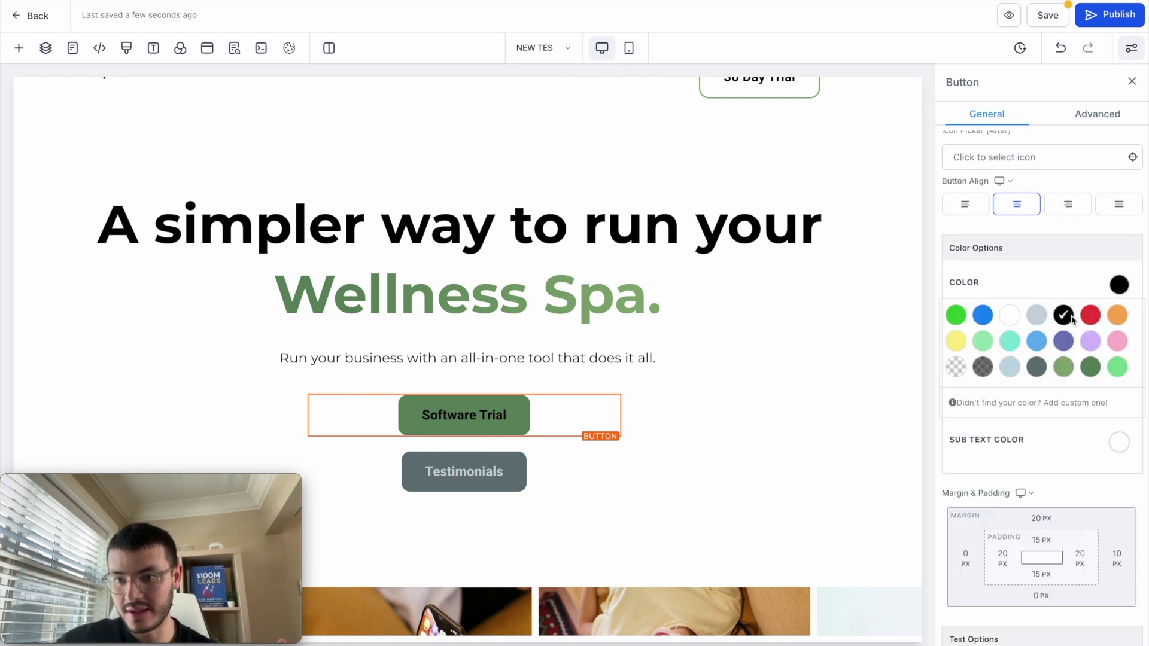
{"action": "left_click", "coordinate": [1010, 317]}
{"action": "left_click", "coordinate": [760, 428]}
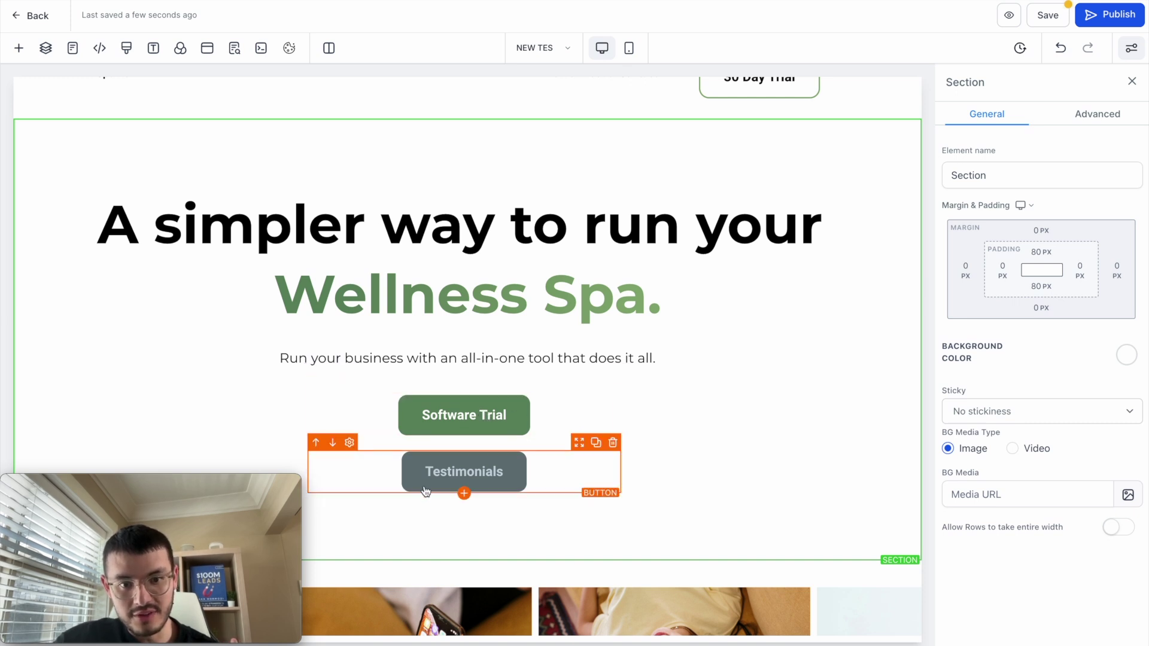
- Lay the two hero buttons out horizontally and narrow the button row width from 45 to 41
{"action": "left_click", "coordinate": [433, 389]}
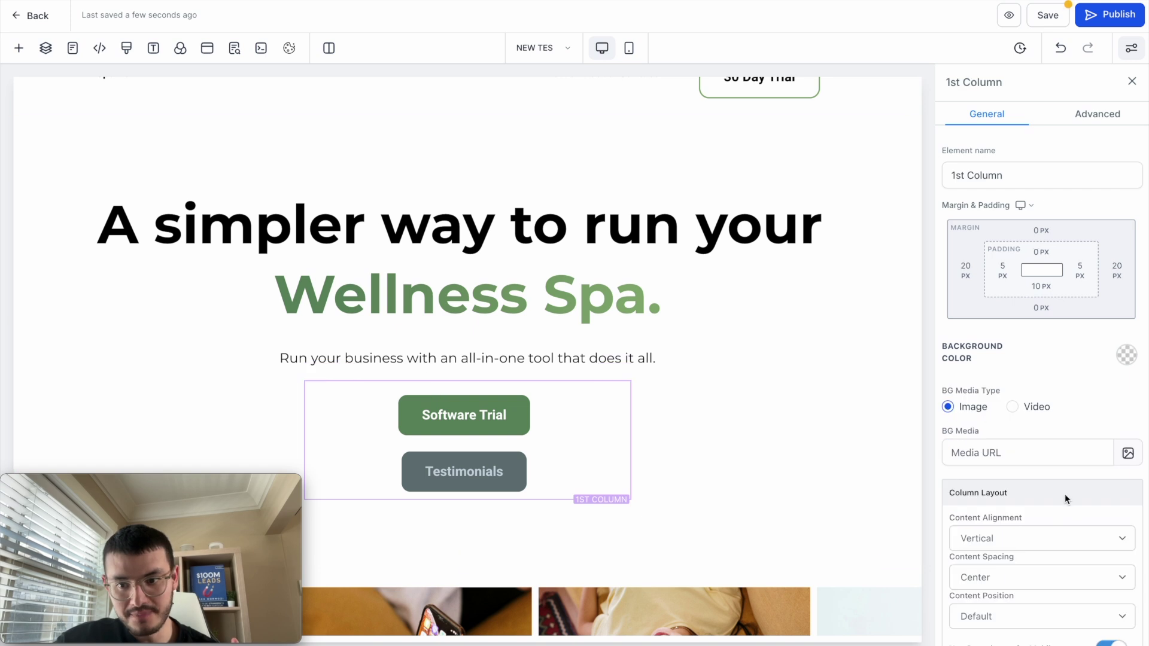
{"action": "scroll", "coordinate": [1056, 509], "scroll_direction": "down", "scroll_amount": 1}
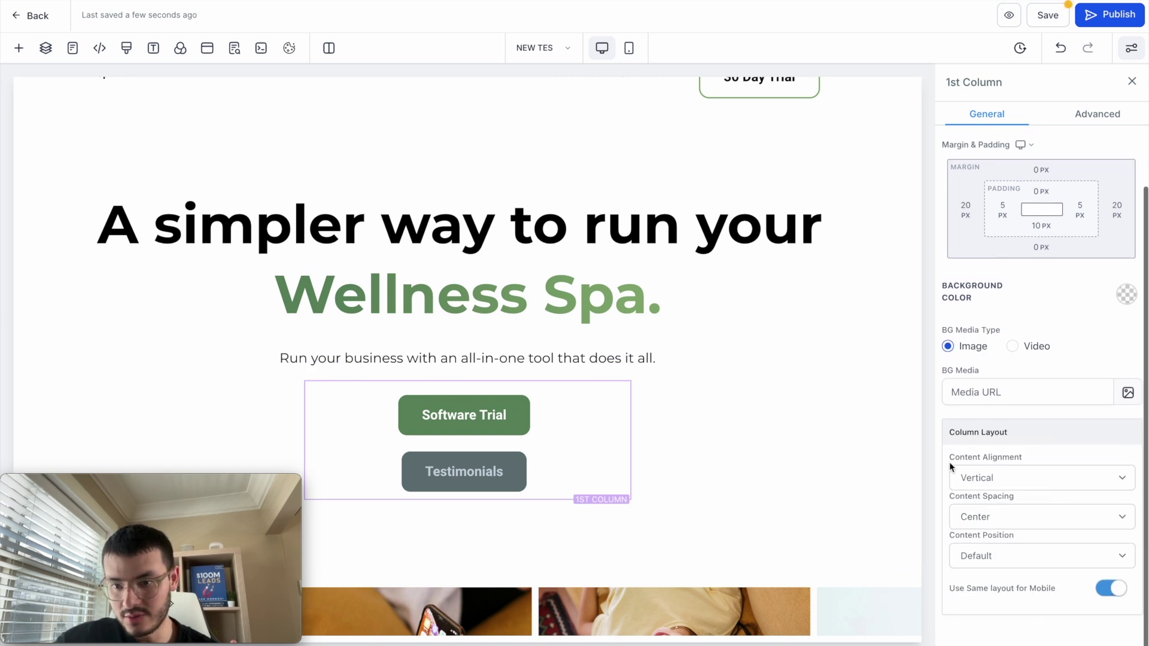
{"action": "left_click", "coordinate": [1007, 477]}
{"action": "left_click", "coordinate": [997, 491]}
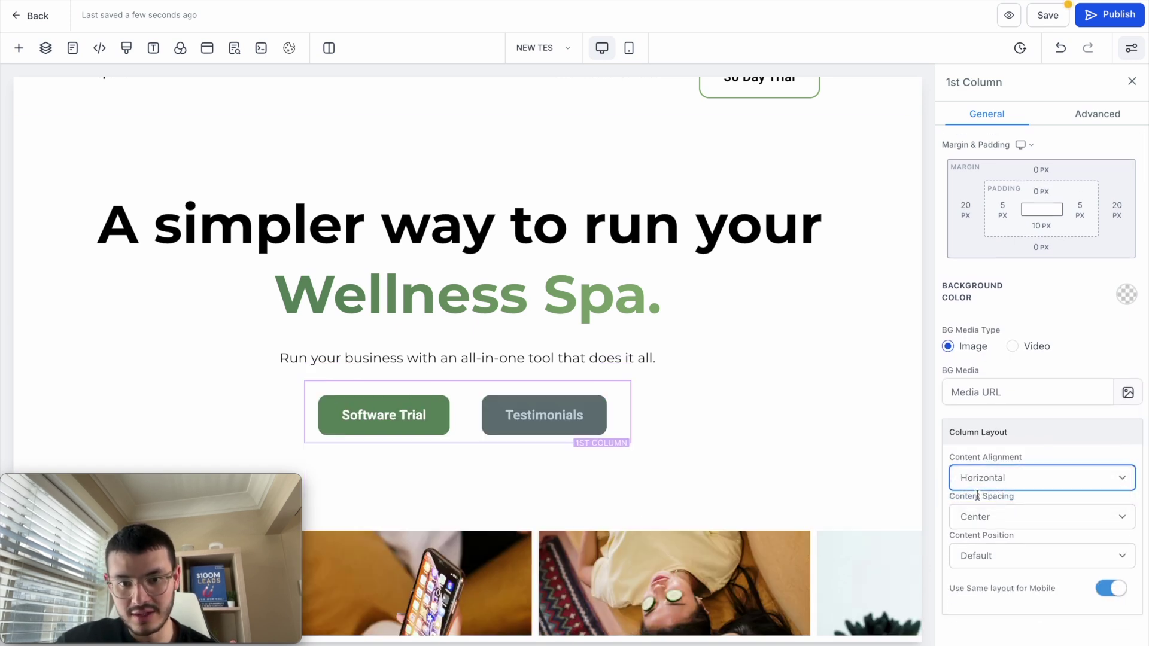
{"action": "left_click", "coordinate": [804, 482]}
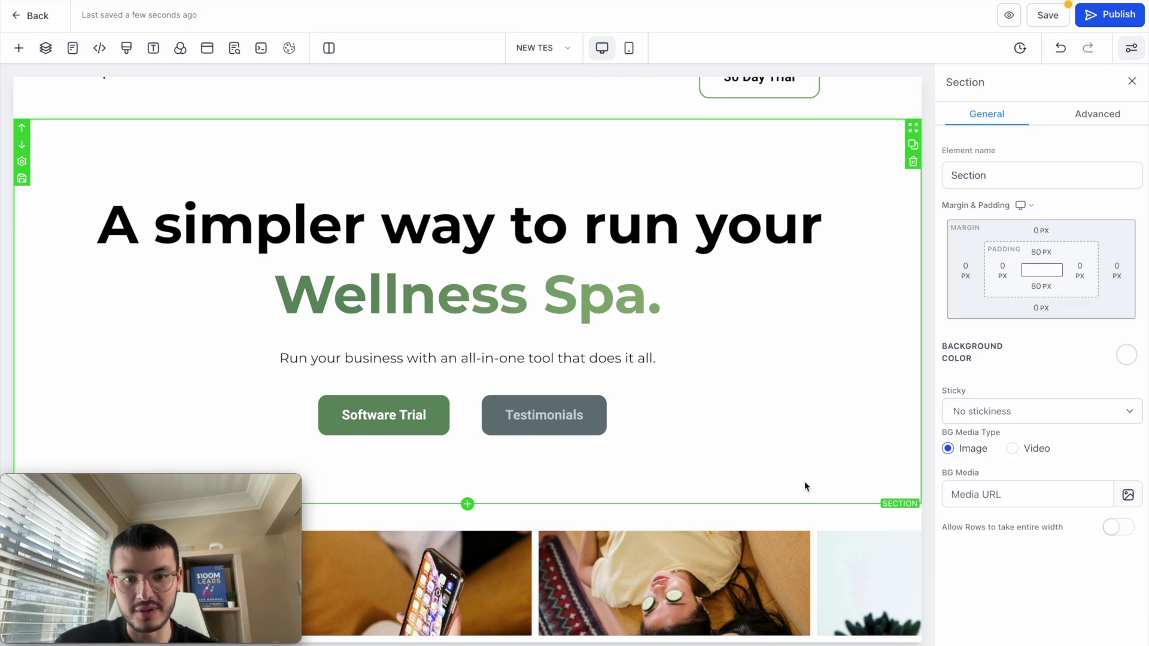
{"action": "left_click", "coordinate": [529, 378]}
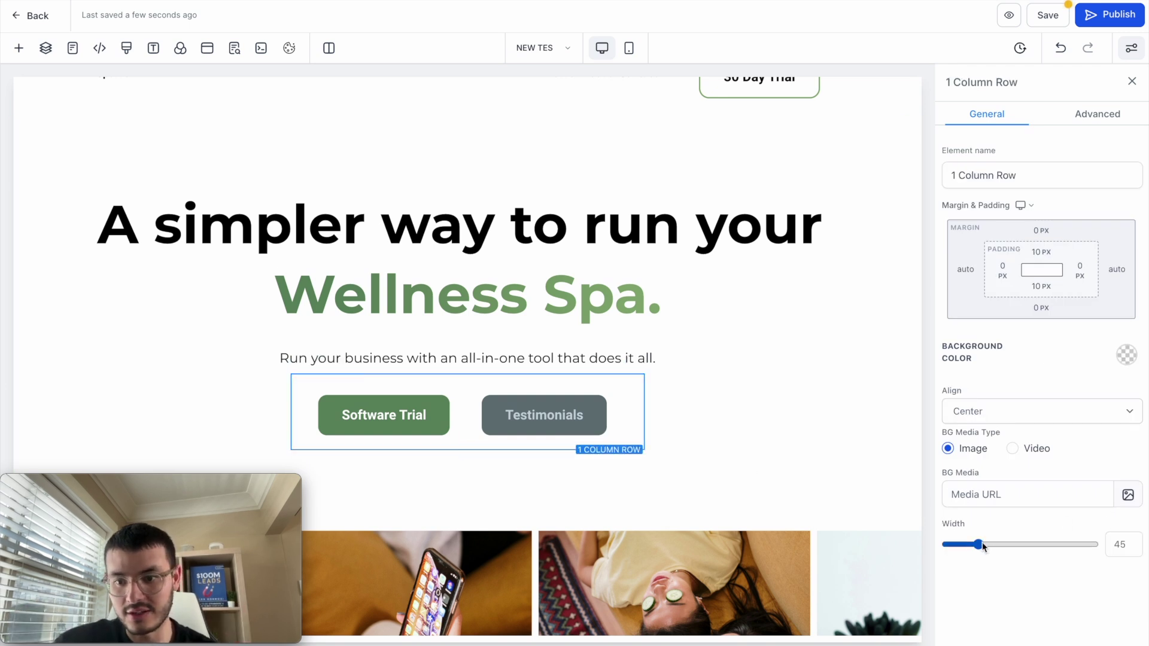
{"action": "mouse_move", "coordinate": [982, 544]}
{"action": "left_mouse_down"}
{"action": "mouse_move", "coordinate": [969, 546]}
{"action": "mouse_move", "coordinate": [1017, 545]}
{"action": "mouse_move", "coordinate": [980, 547]}
{"action": "left_mouse_up"}
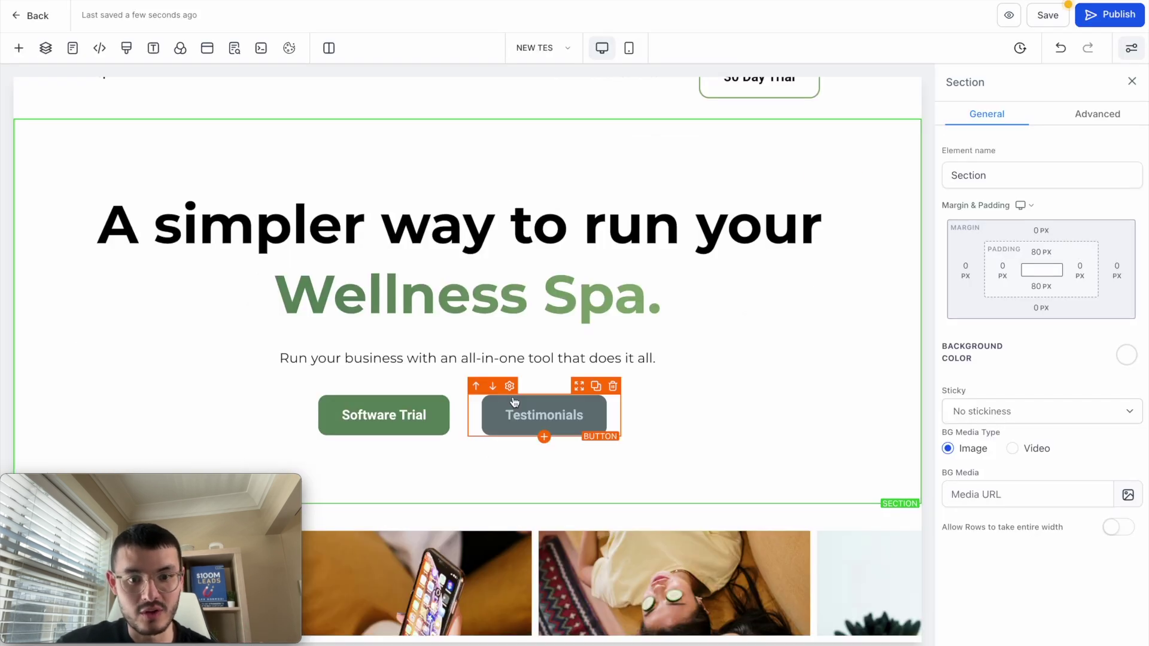
- Give Testimonials a transparent background, dark green text and a dark green border
{"action": "left_click", "coordinate": [536, 410]}
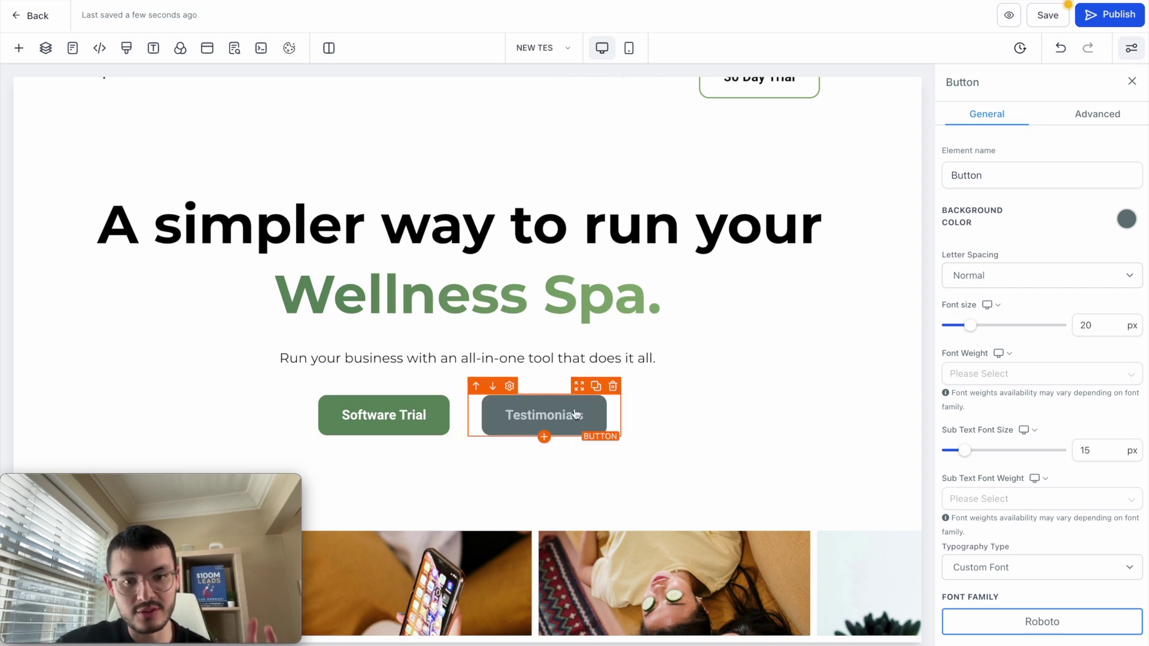
{"action": "left_click", "coordinate": [1126, 219]}
{"action": "left_click", "coordinate": [946, 308]}
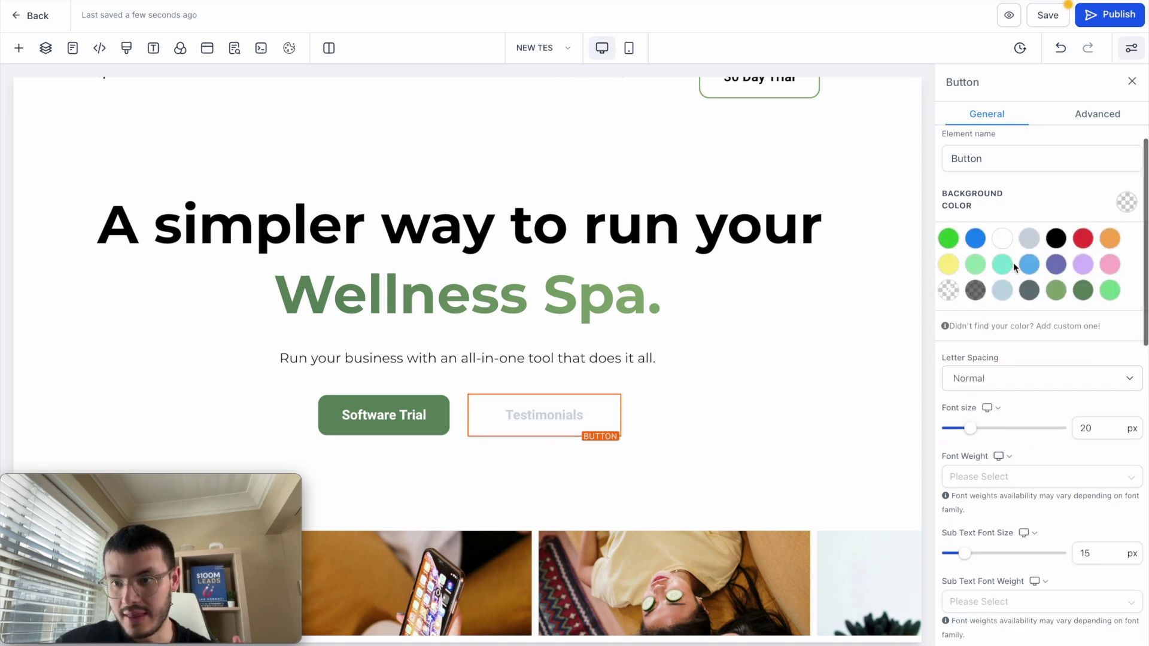
{"action": "scroll", "coordinate": [1013, 263], "scroll_direction": "down", "scroll_amount": 10}
{"action": "scroll", "coordinate": [1047, 206], "scroll_direction": "up", "scroll_amount": 1}
{"action": "left_click", "coordinate": [1116, 219]}
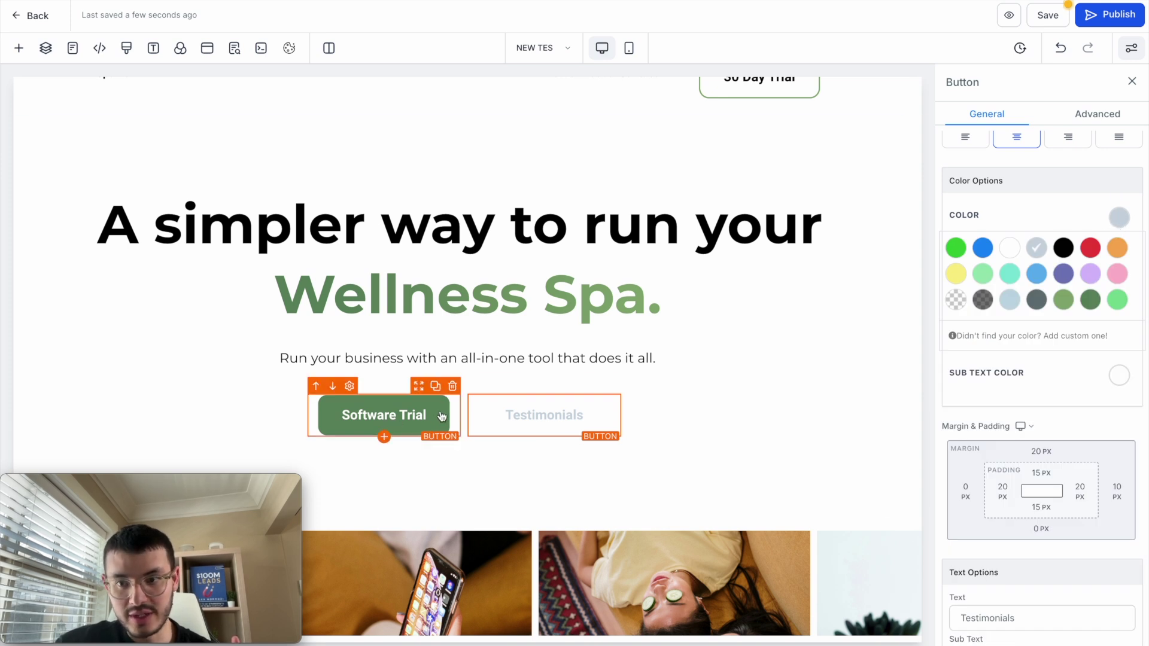
{"action": "left_click", "coordinate": [1091, 301]}
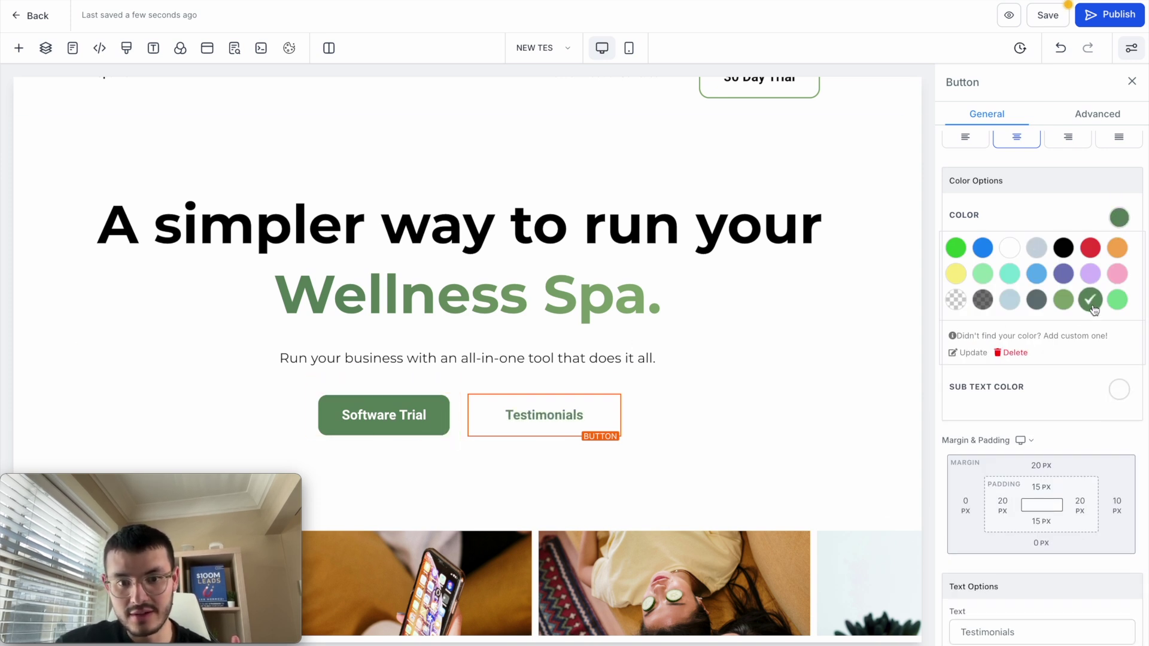
{"action": "left_click", "coordinate": [1117, 114]}
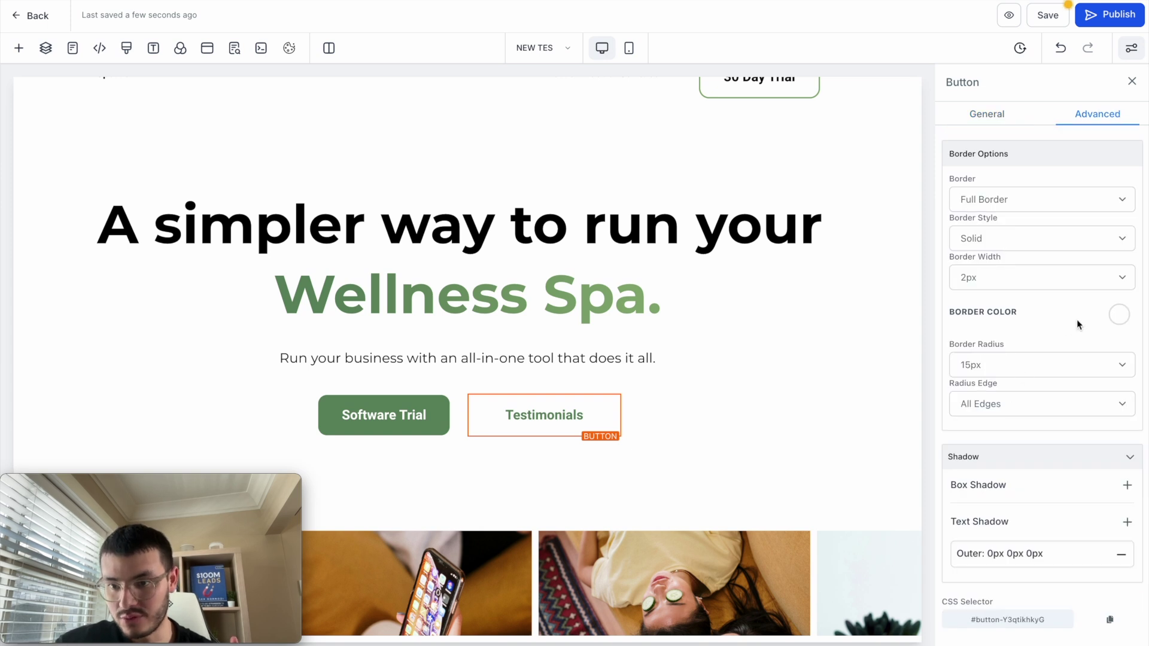
{"action": "left_click", "coordinate": [1118, 312]}
{"action": "left_click", "coordinate": [1089, 275]}
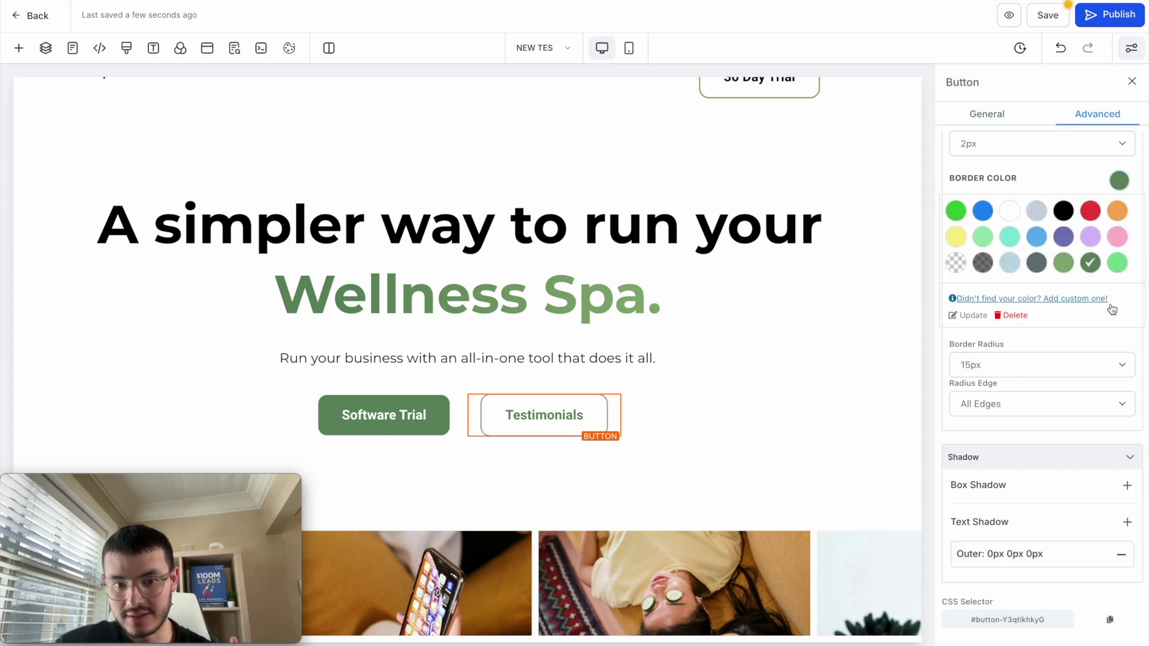
{"action": "left_click", "coordinate": [839, 450]}
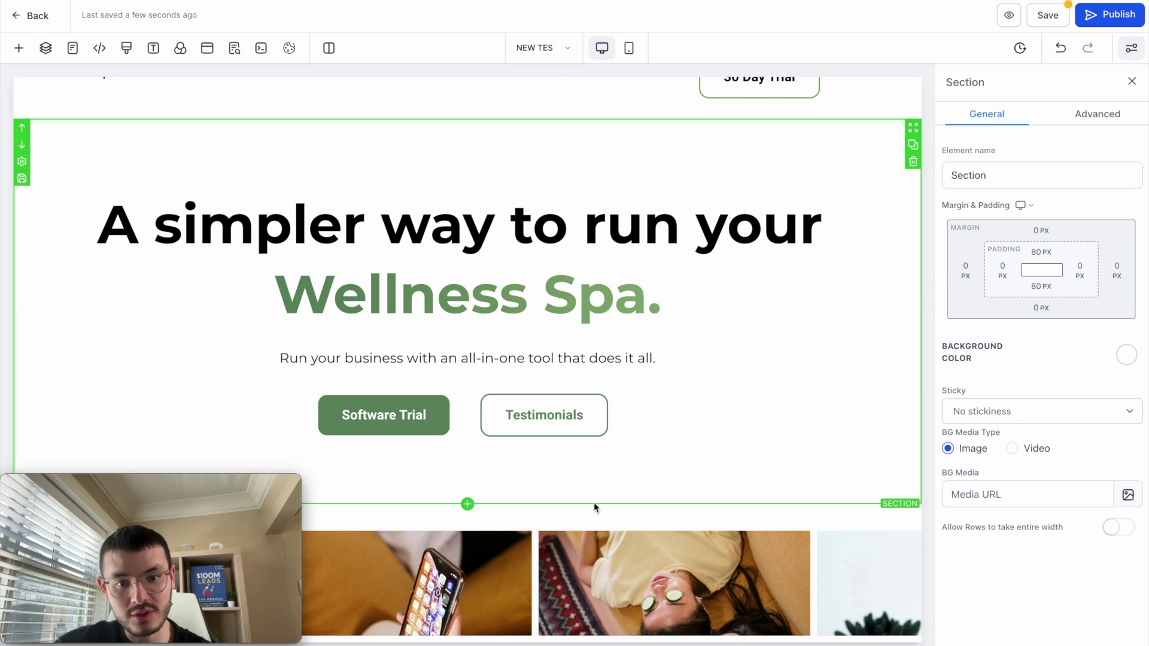
- Remove the border from the Testimonials button
{"action": "left_click", "coordinate": [541, 423]}
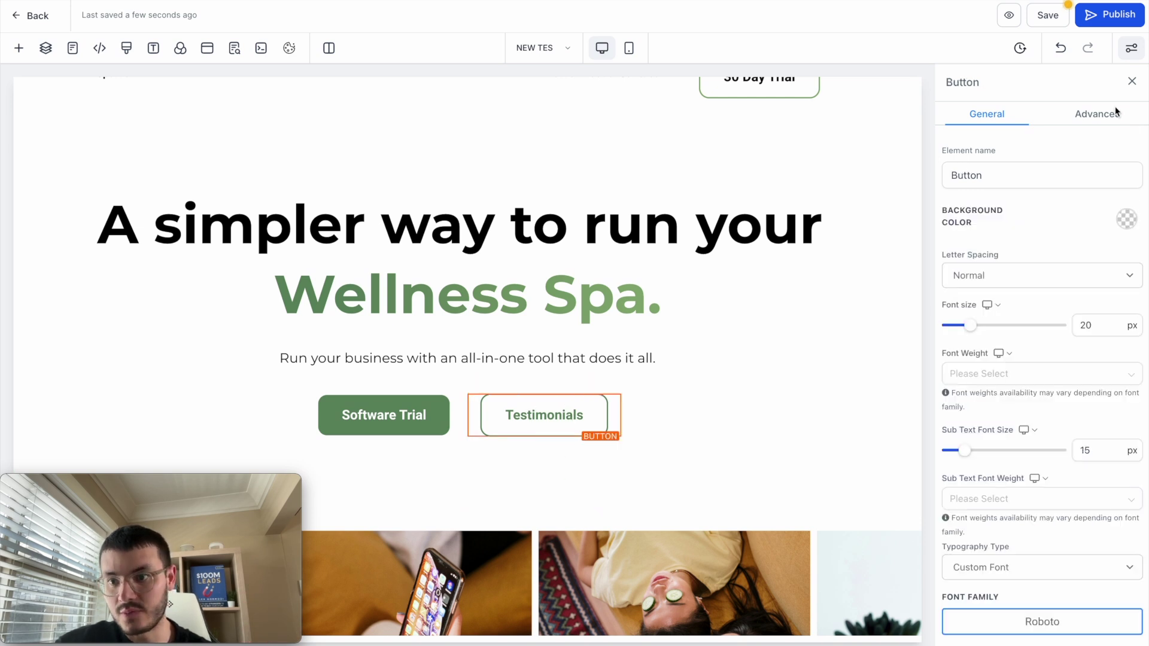
{"action": "left_click", "coordinate": [1097, 114]}
{"action": "scroll", "coordinate": [1056, 407], "scroll_direction": "down", "scroll_amount": 7}
{"action": "left_click", "coordinate": [1118, 313]}
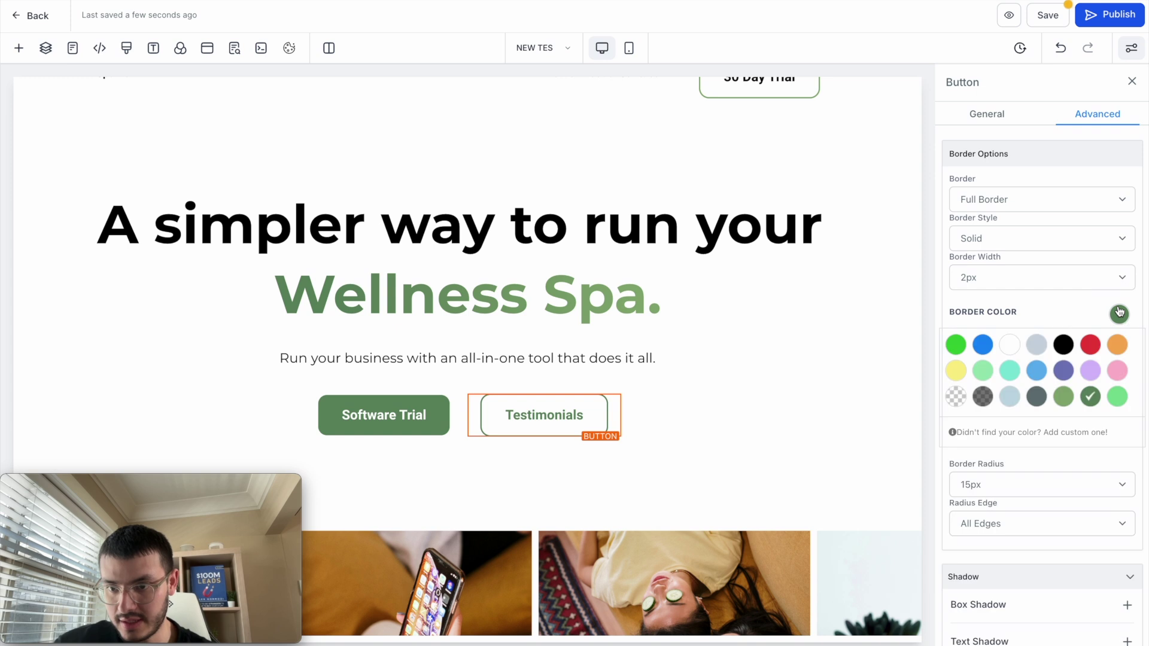
{"action": "left_click", "coordinate": [956, 396]}
{"action": "left_click", "coordinate": [679, 453]}
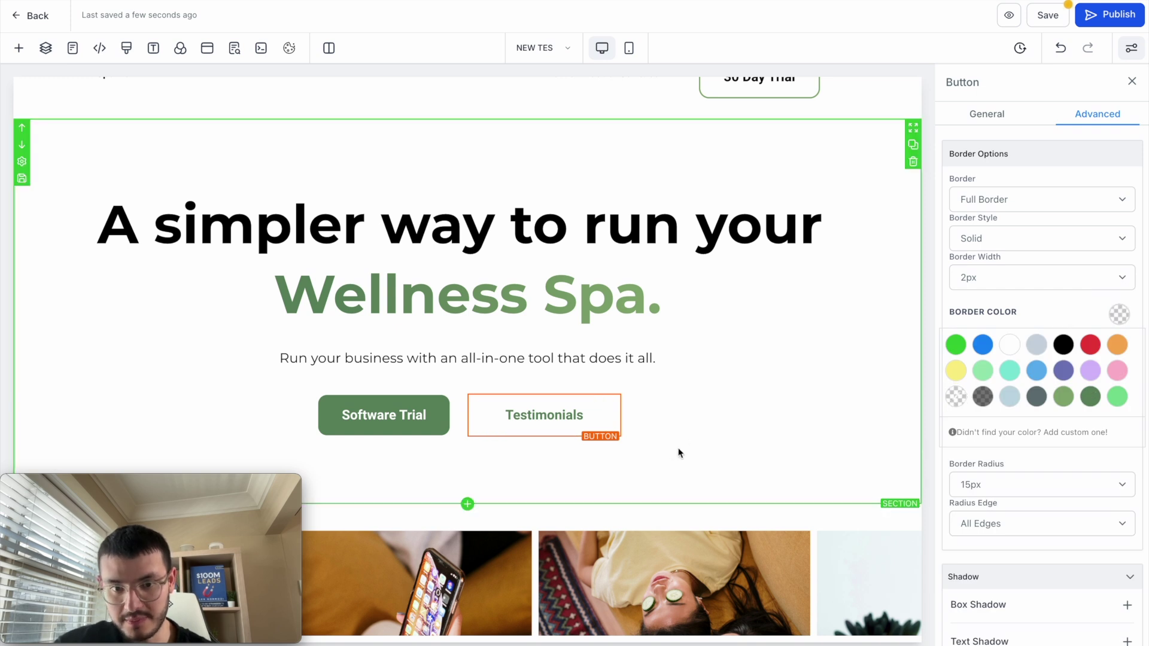
- Add a right-pointing arrow icon after the Testimonials label, searching 'arrow'
{"action": "left_click", "coordinate": [571, 421]}
{"action": "scroll", "coordinate": [1000, 415], "scroll_direction": "down", "scroll_amount": 5}
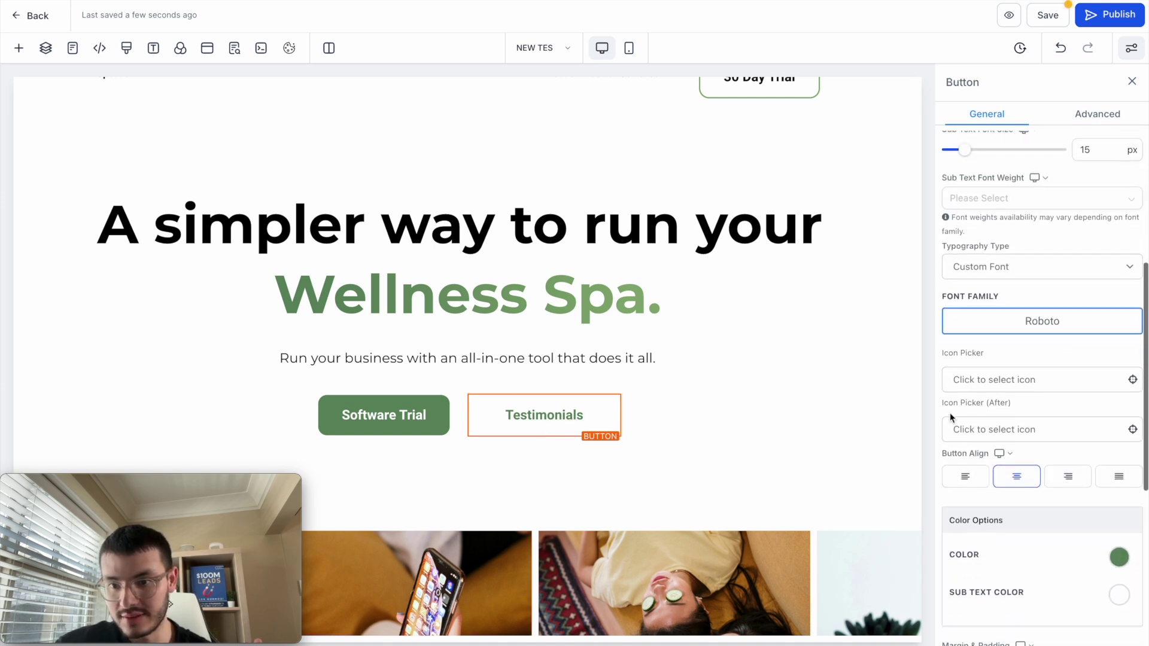
{"action": "left_click", "coordinate": [991, 429]}
{"action": "type", "text": "arrow"}
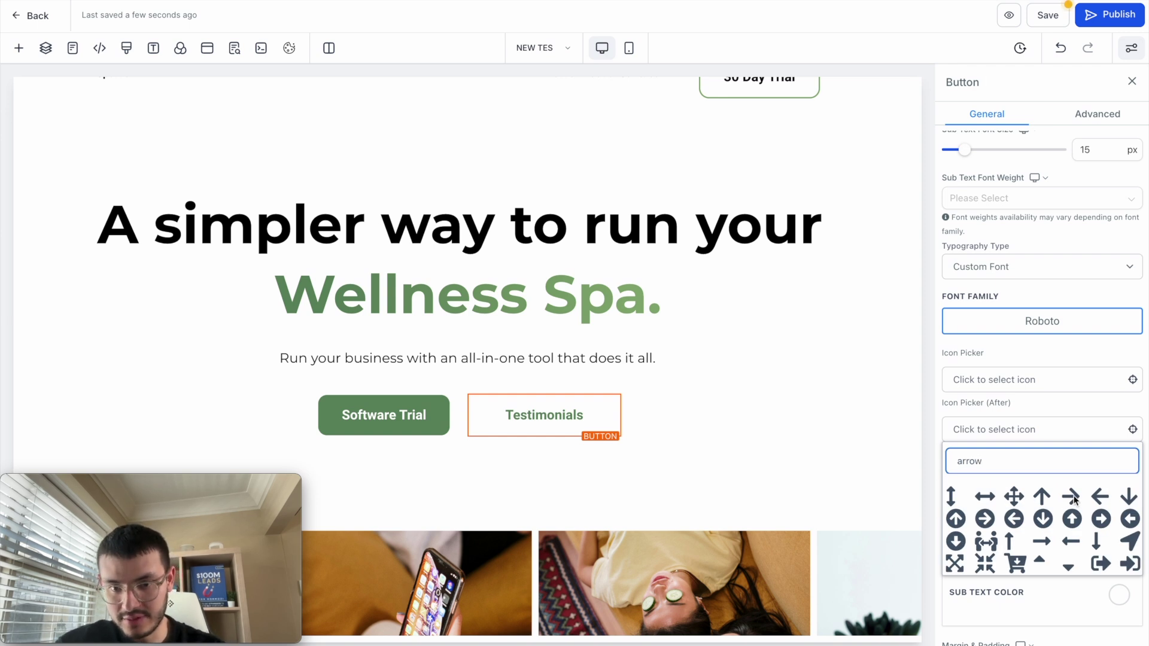
{"action": "left_click", "coordinate": [1072, 498]}
{"action": "left_click", "coordinate": [801, 484]}
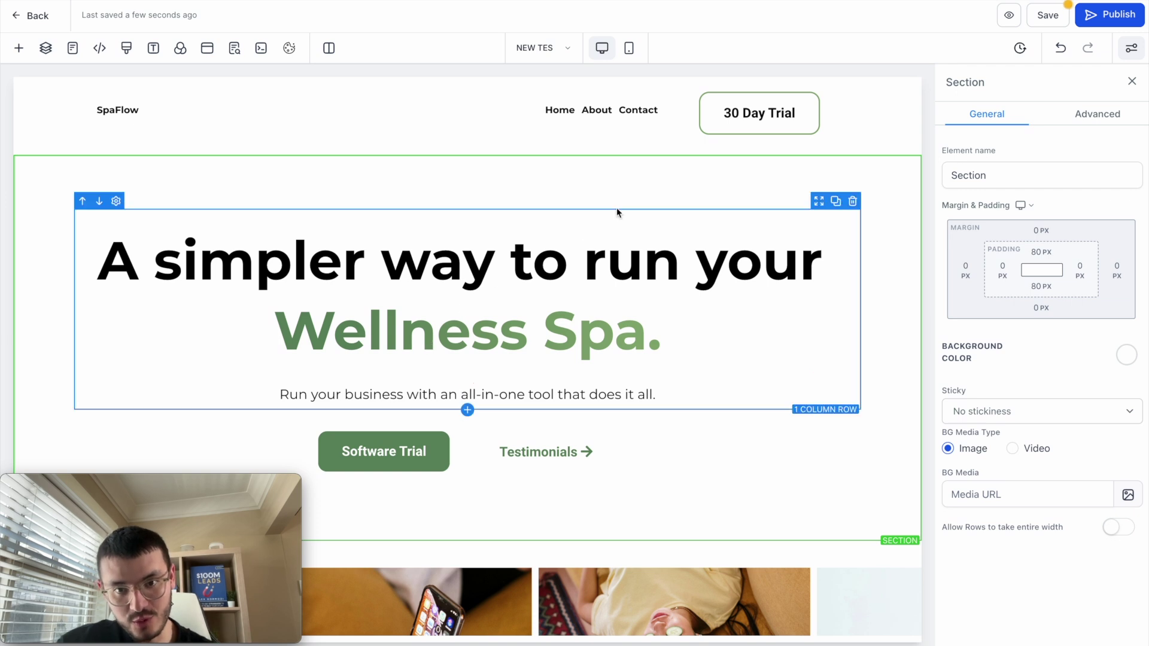
- Set the 30 Day Trial header button's background to the green swatch and its text to white
{"action": "left_click", "coordinate": [719, 125]}
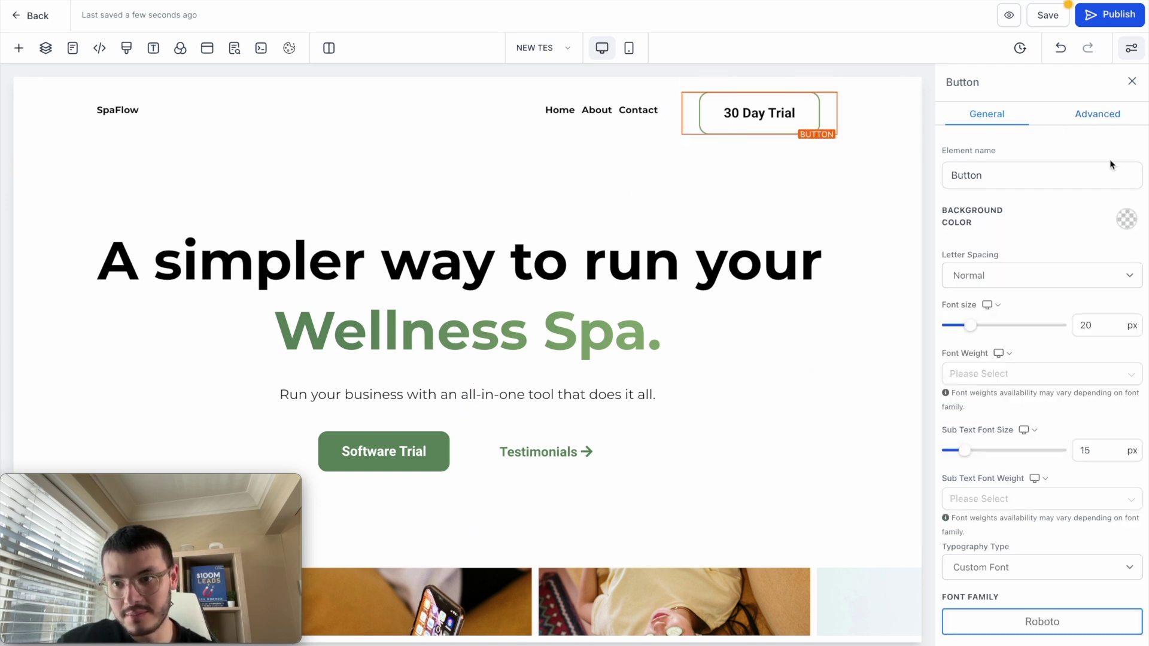
{"action": "left_click", "coordinate": [1126, 219]}
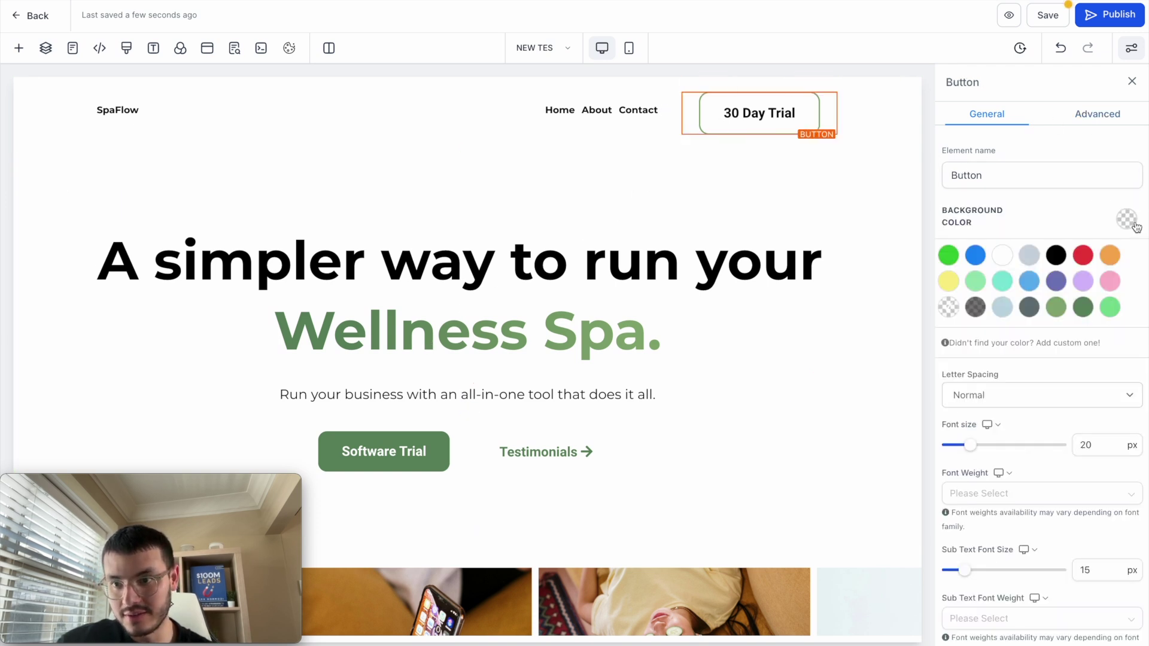
{"action": "left_click", "coordinate": [1081, 307]}
{"action": "scroll", "coordinate": [1051, 375], "scroll_direction": "down", "scroll_amount": 4}
{"action": "scroll", "coordinate": [1077, 335], "scroll_direction": "down", "scroll_amount": 8}
{"action": "scroll", "coordinate": [1112, 311], "scroll_direction": "up", "scroll_amount": 2}
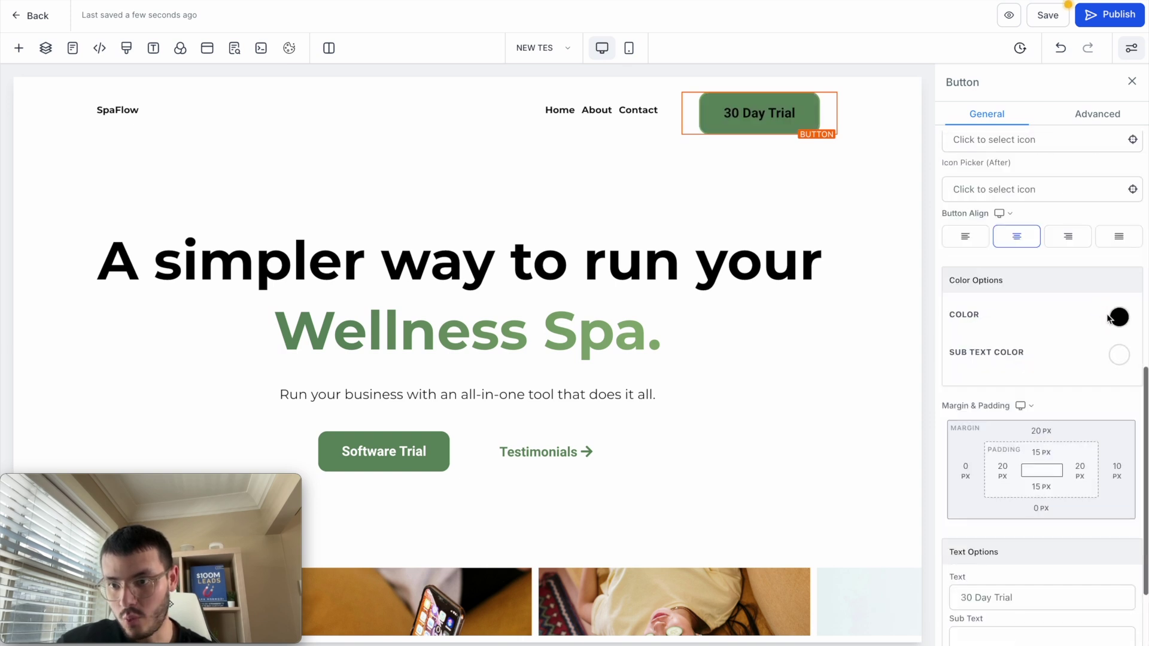
{"action": "left_click", "coordinate": [1118, 316]}
{"action": "left_click", "coordinate": [1009, 349]}
{"action": "left_click", "coordinate": [830, 383]}
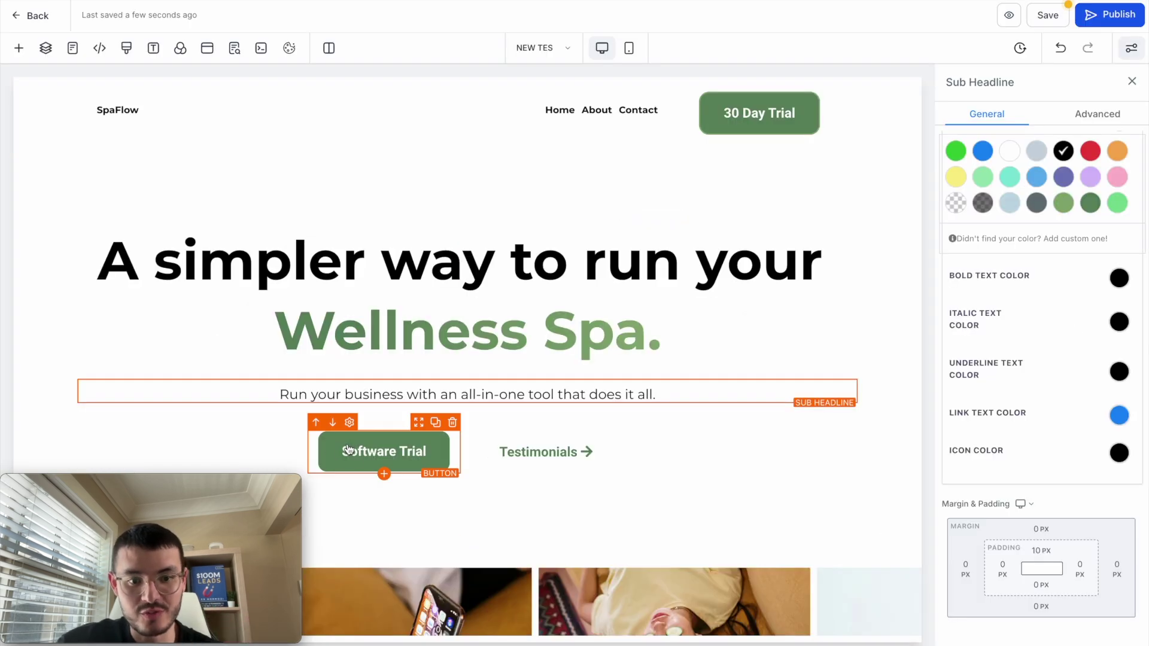
- Relabel the hero buttons 'Start Today For Free' and 'See Testimonials'
{"action": "left_click", "coordinate": [349, 450]}
{"action": "scroll", "coordinate": [994, 476], "scroll_direction": "down", "scroll_amount": 5}
{"action": "left_click", "coordinate": [995, 442]}
{"action": "key", "text": "ctrl+a"}
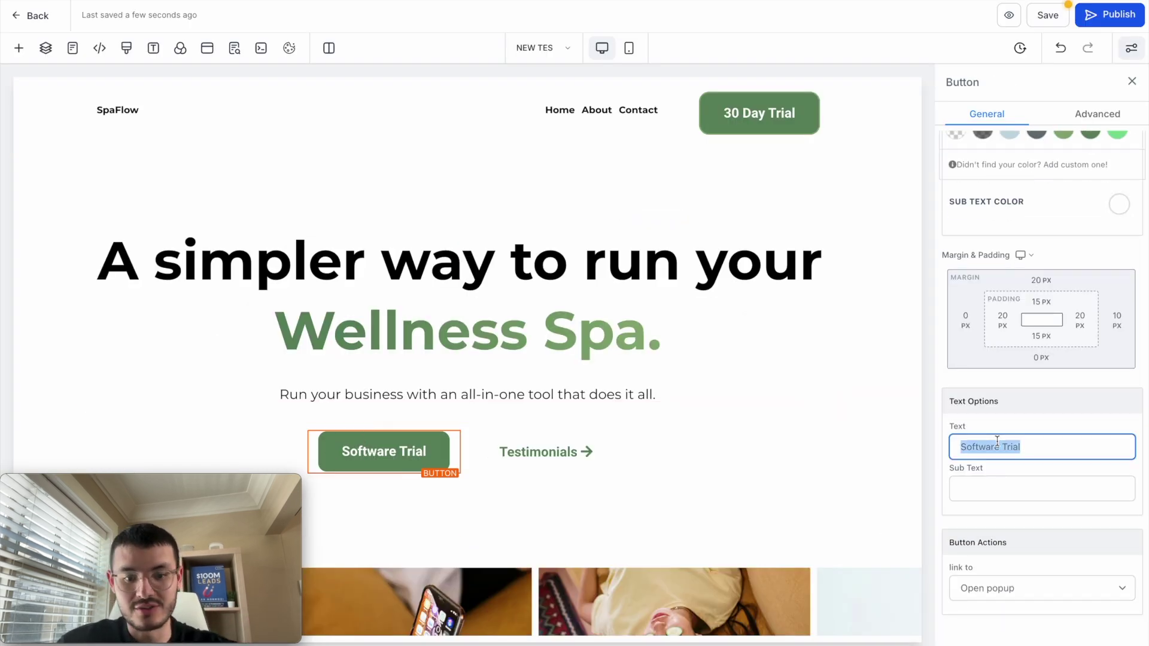
{"action": "type", "text": "G"}
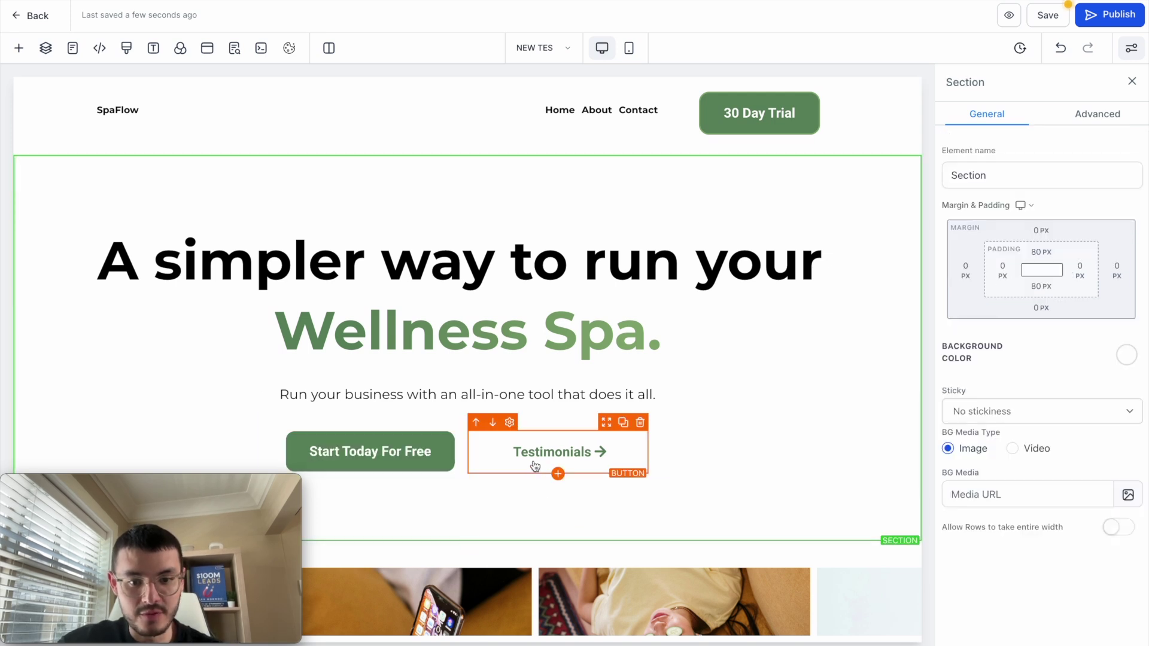
{"action": "left_click", "coordinate": [567, 460]}
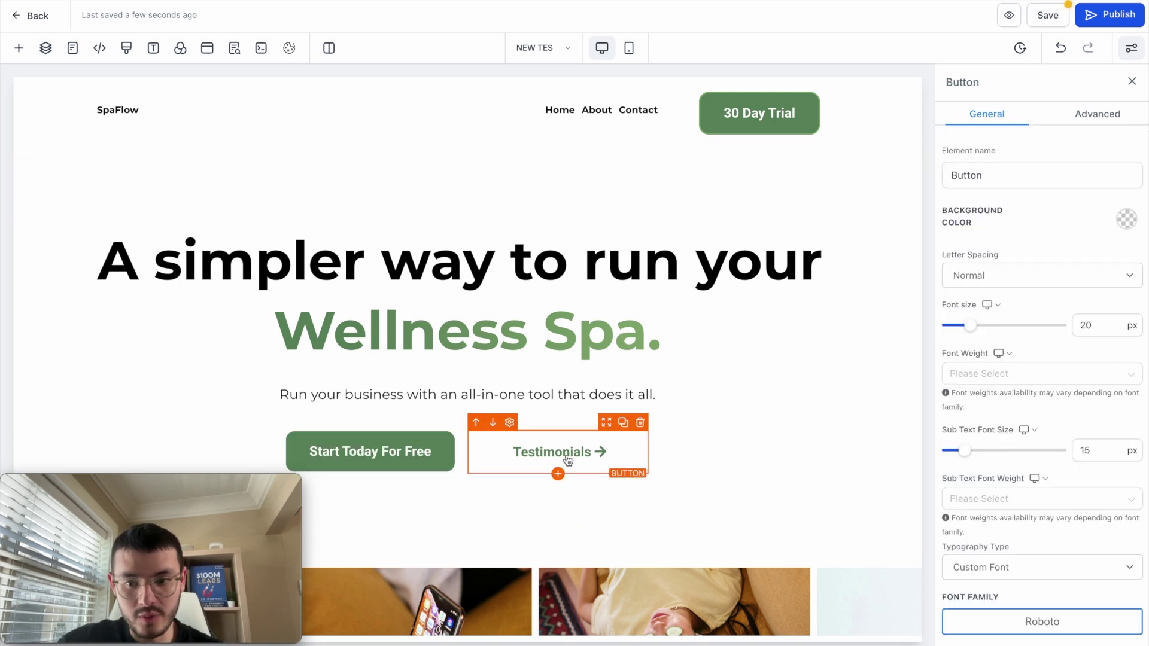
{"action": "scroll", "coordinate": [1007, 555], "scroll_direction": "down", "scroll_amount": 10}
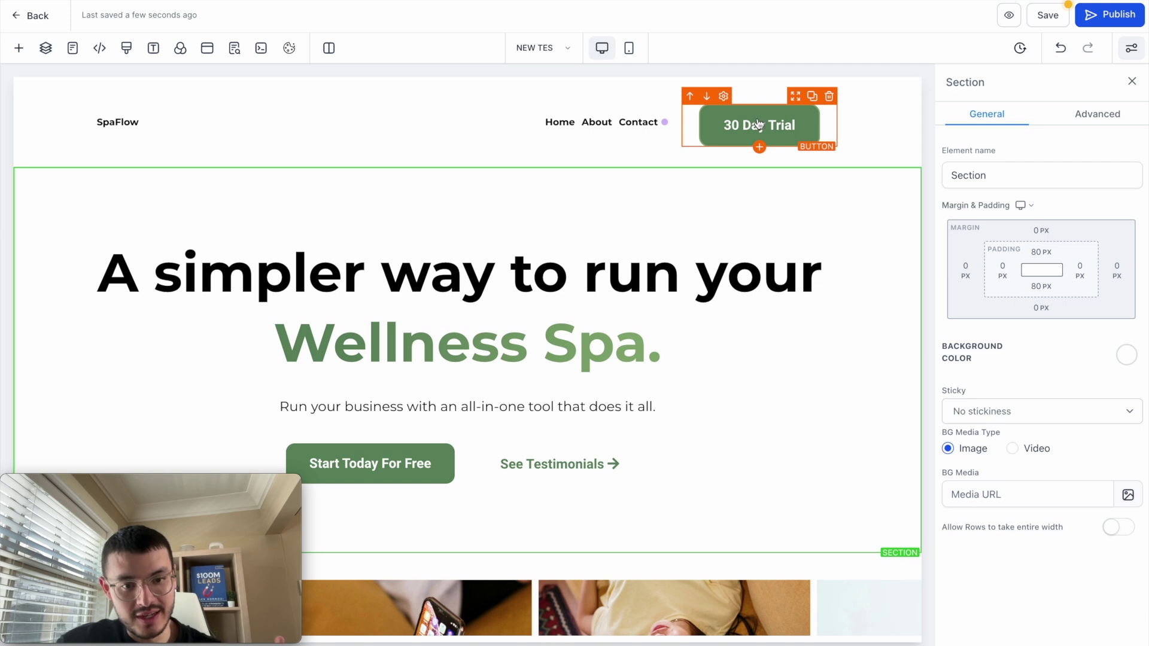
- Undo an accidental duplicate of the Start Today For Free button
{"action": "left_click", "coordinate": [365, 462]}
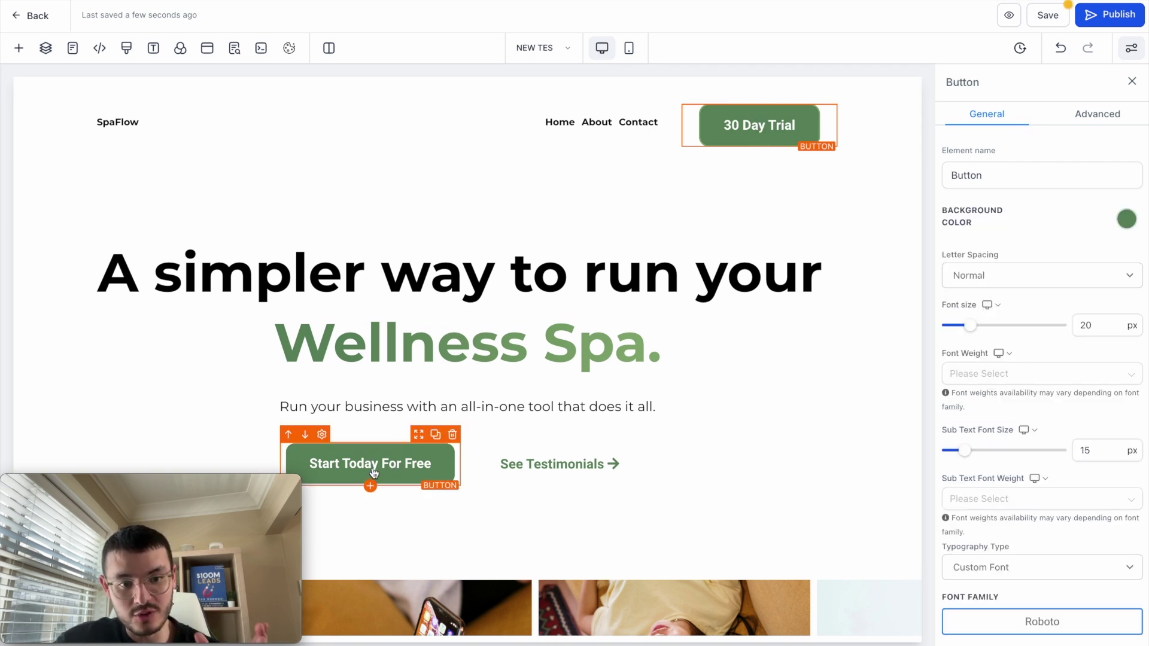
{"action": "left_click", "coordinate": [434, 434]}
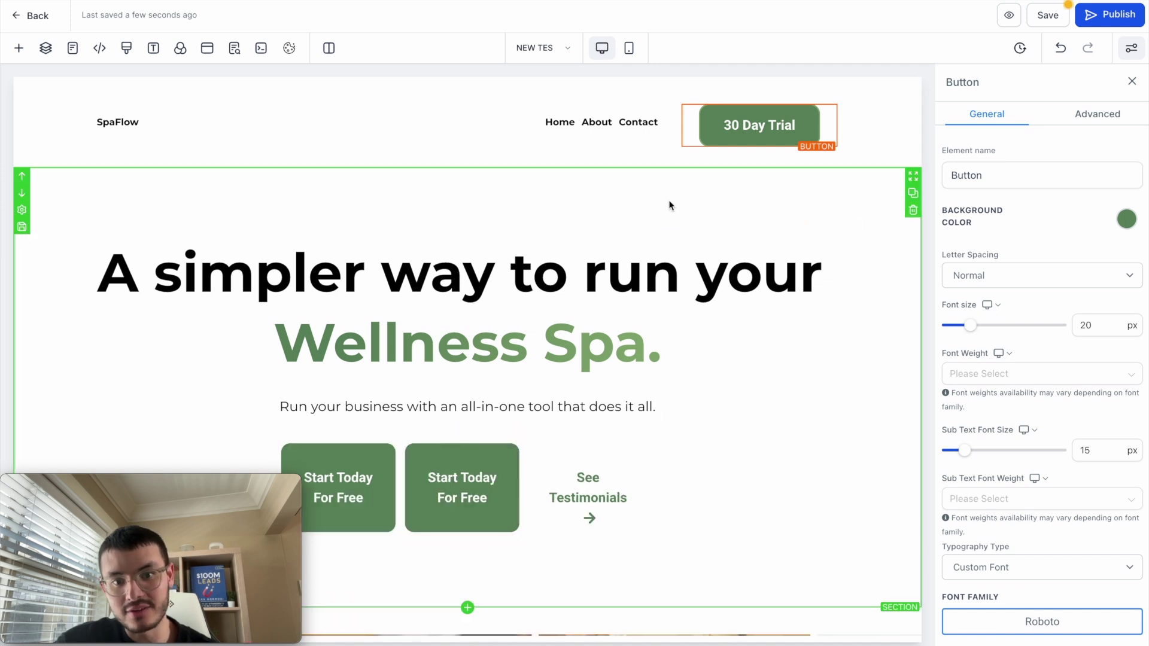
{"action": "key", "text": "ctrl+z"}
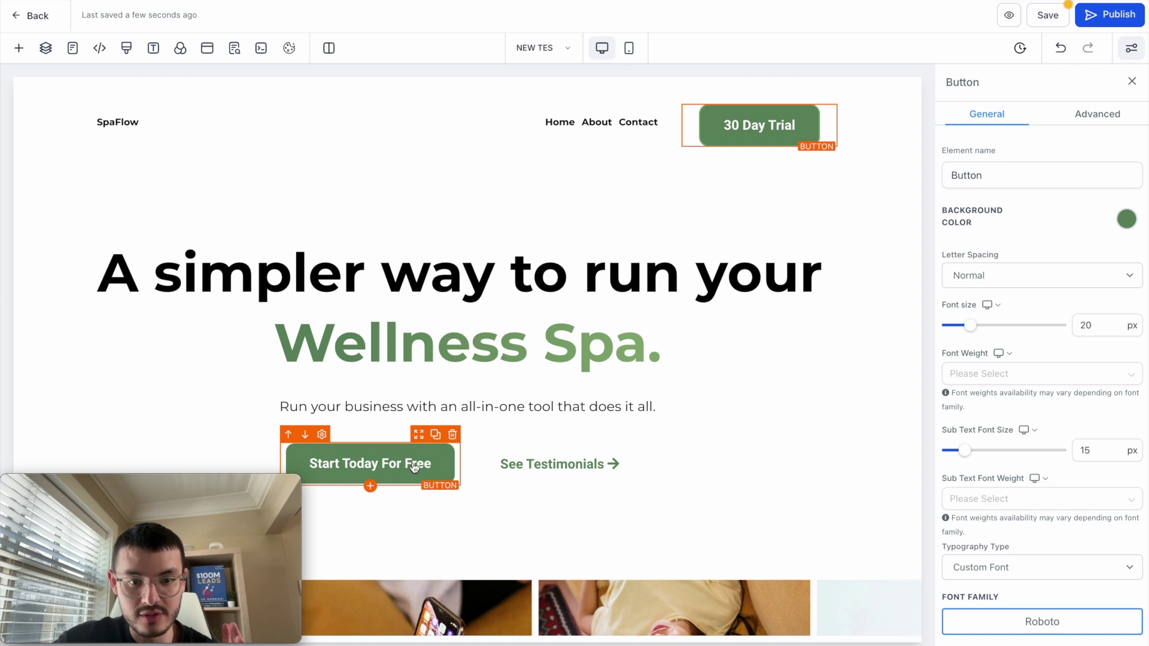
- Set Start Today For Free's button effect to Elevate (hover) and its border colour to dark green
{"action": "left_click", "coordinate": [385, 464]}
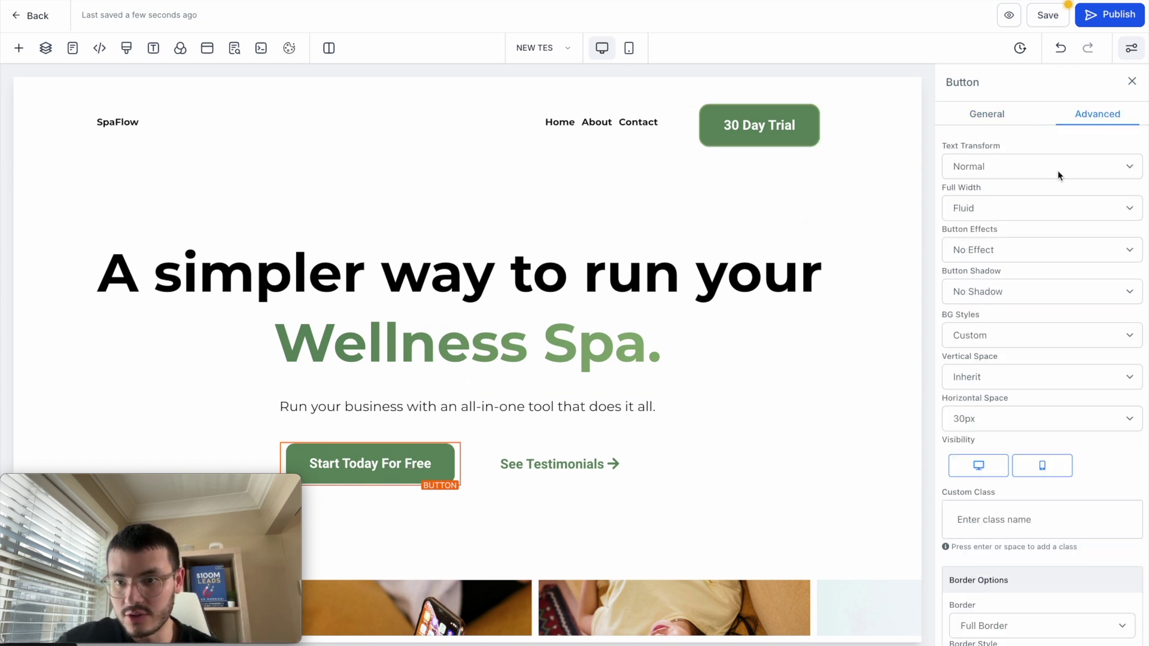
{"action": "left_click", "coordinate": [973, 254]}
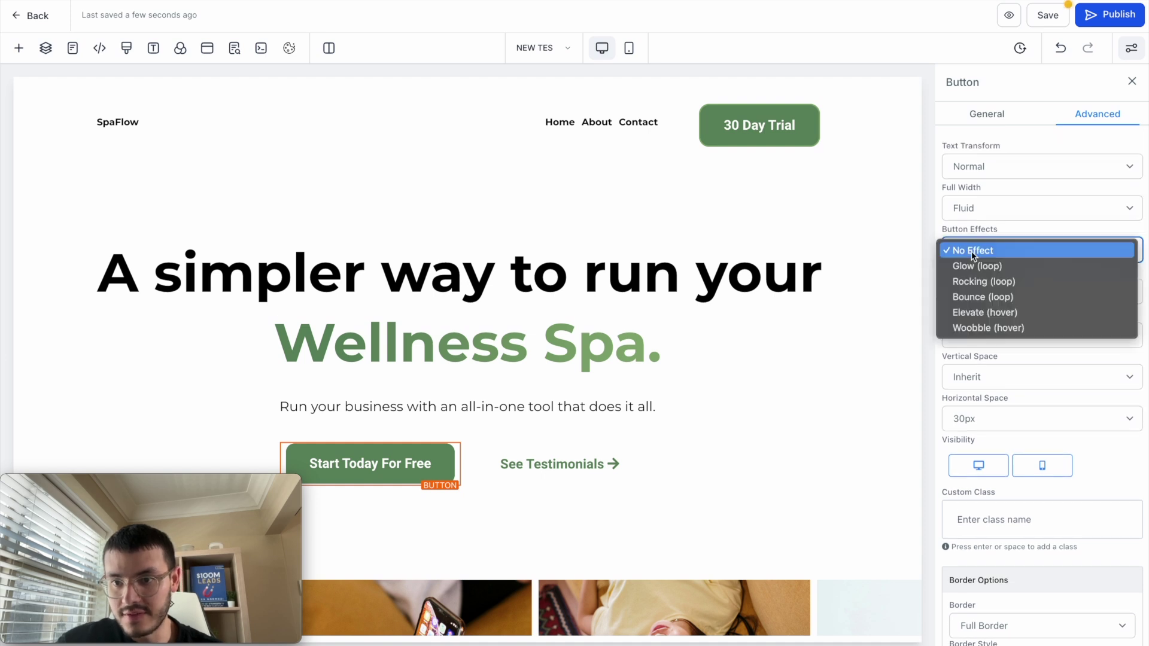
{"action": "left_click", "coordinate": [980, 312]}
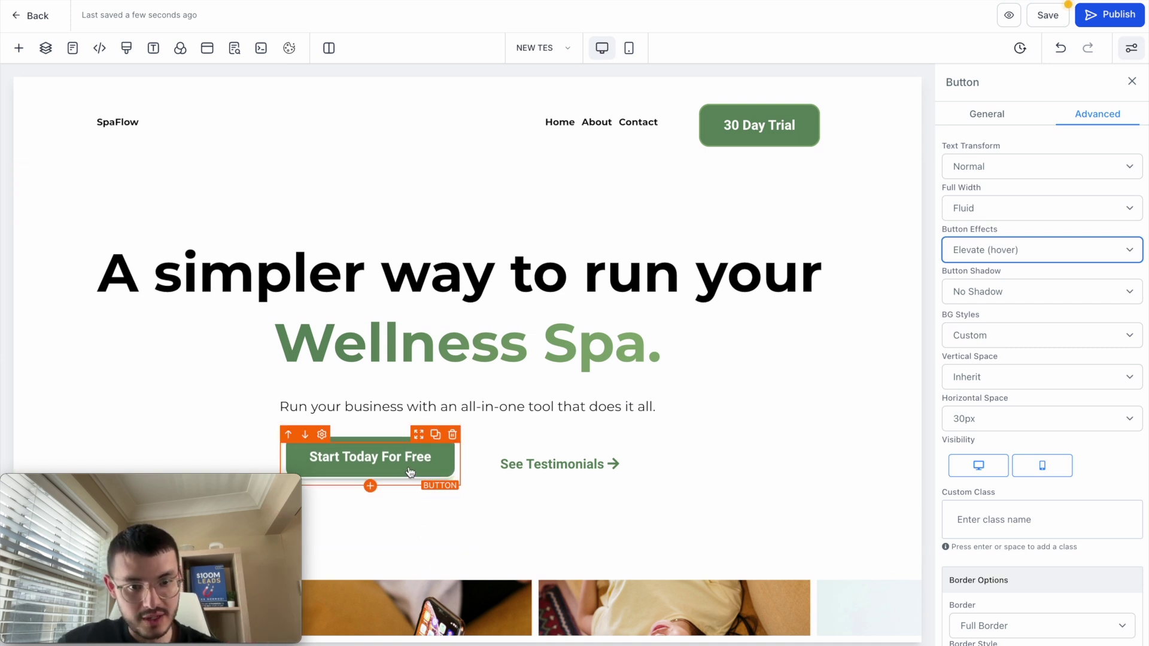
{"action": "scroll", "coordinate": [1087, 248], "scroll_direction": "down", "scroll_amount": 7}
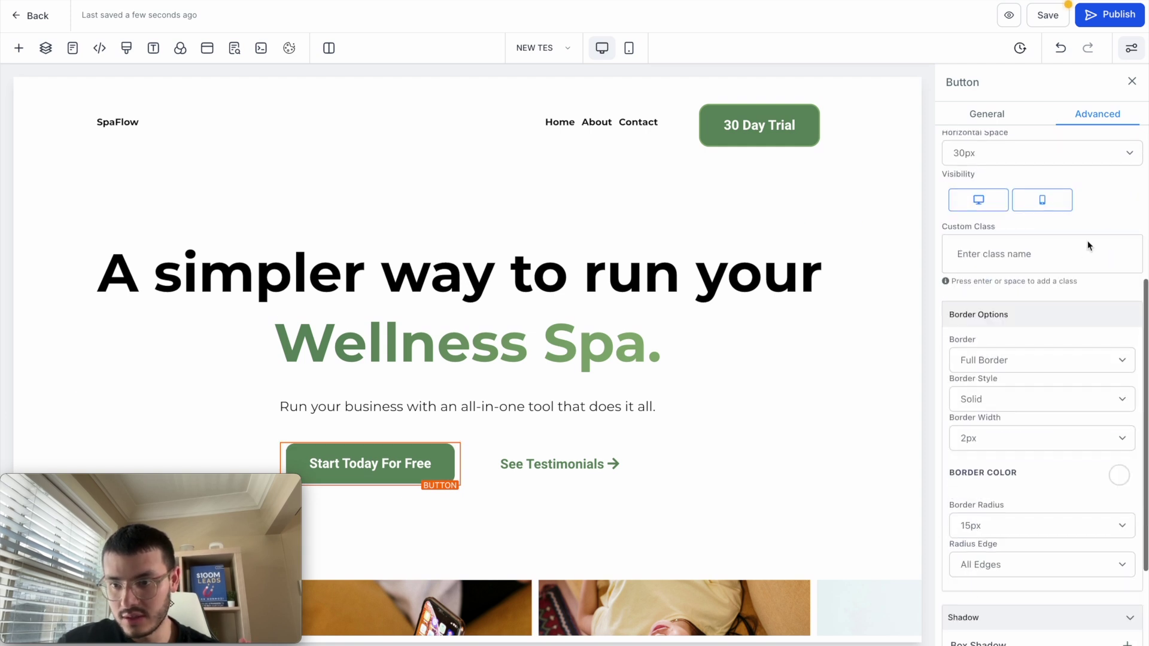
{"action": "left_click", "coordinate": [1116, 313]}
{"action": "left_click", "coordinate": [1090, 397]}
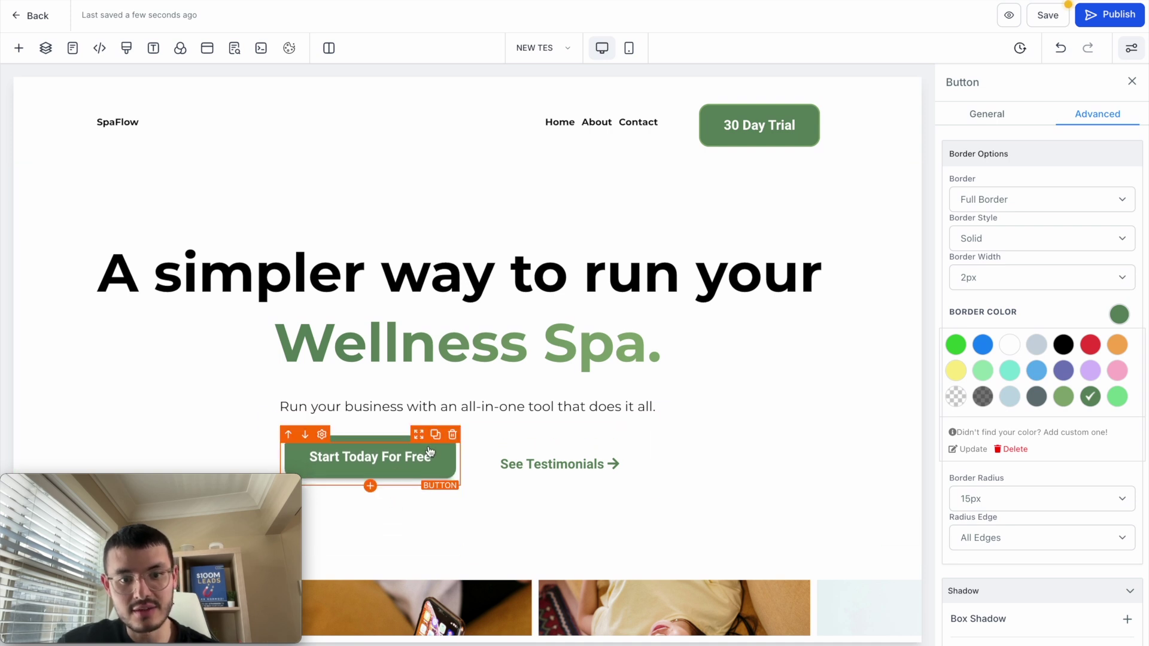
- Put a copy of Start Today For Free in the header, delete 30 Day Trial, and widen the column
{"action": "left_click", "coordinate": [435, 441]}
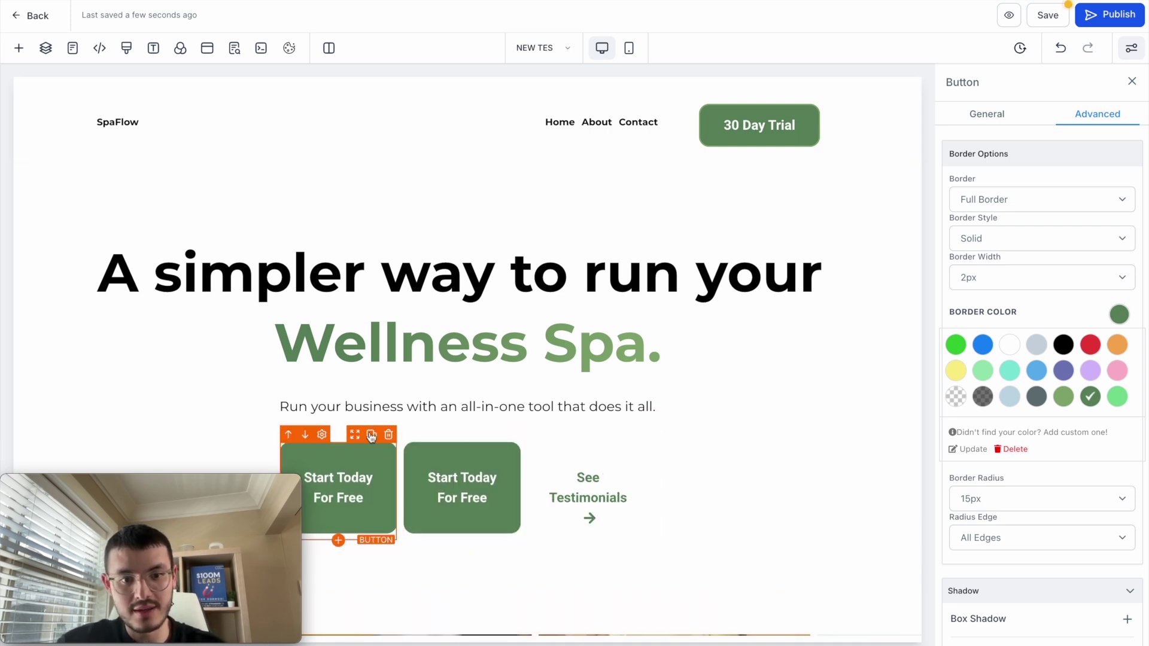
{"action": "left_click_drag", "start_coordinate": [355, 439], "coordinate": [798, 95]}
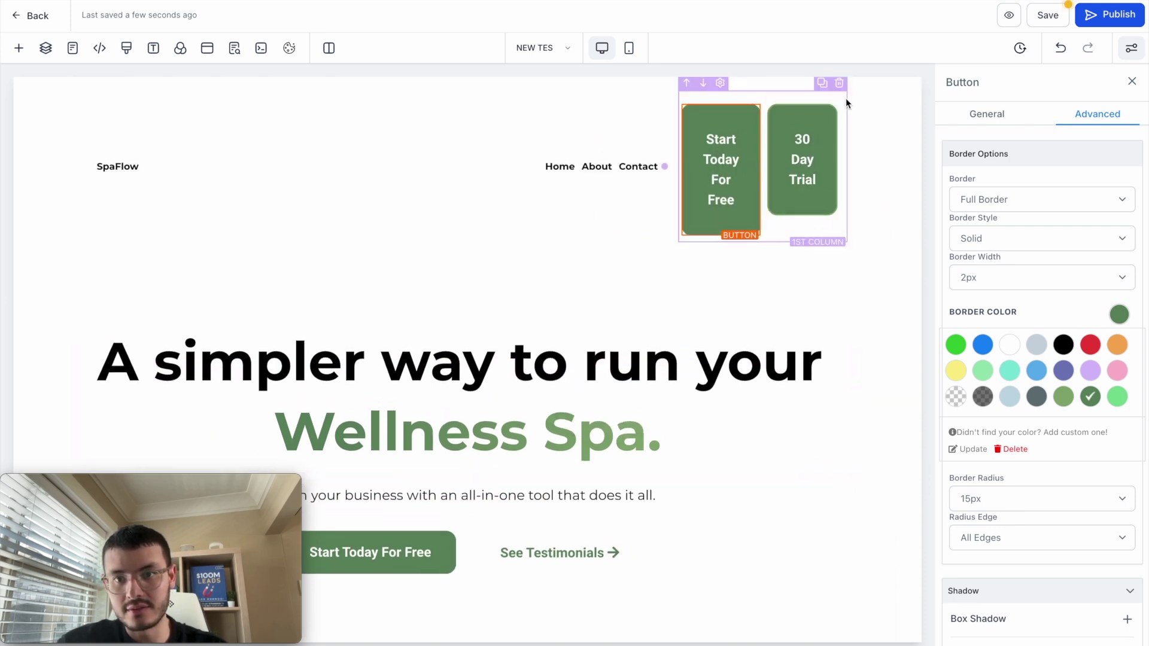
{"action": "left_click", "coordinate": [840, 83]}
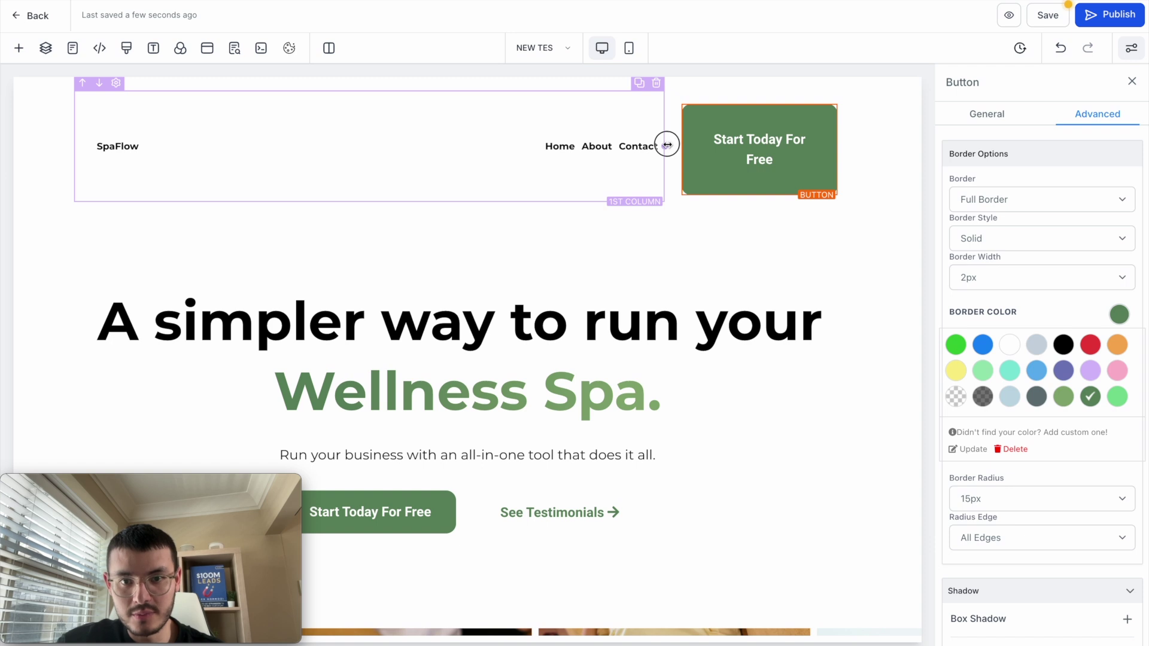
{"action": "left_click_drag", "start_coordinate": [667, 144], "coordinate": [623, 147]}
{"action": "left_click", "coordinate": [619, 201]}
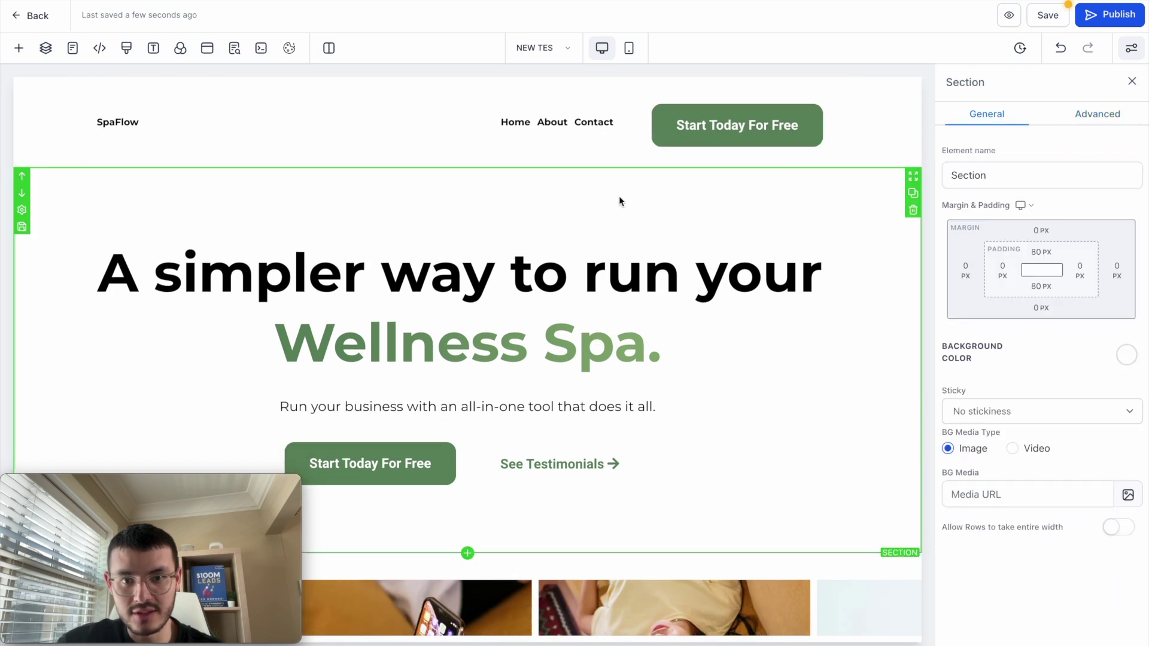
- Preview the Wellness Spa page full screen from the top bar
{"action": "left_click", "coordinate": [1010, 16]}
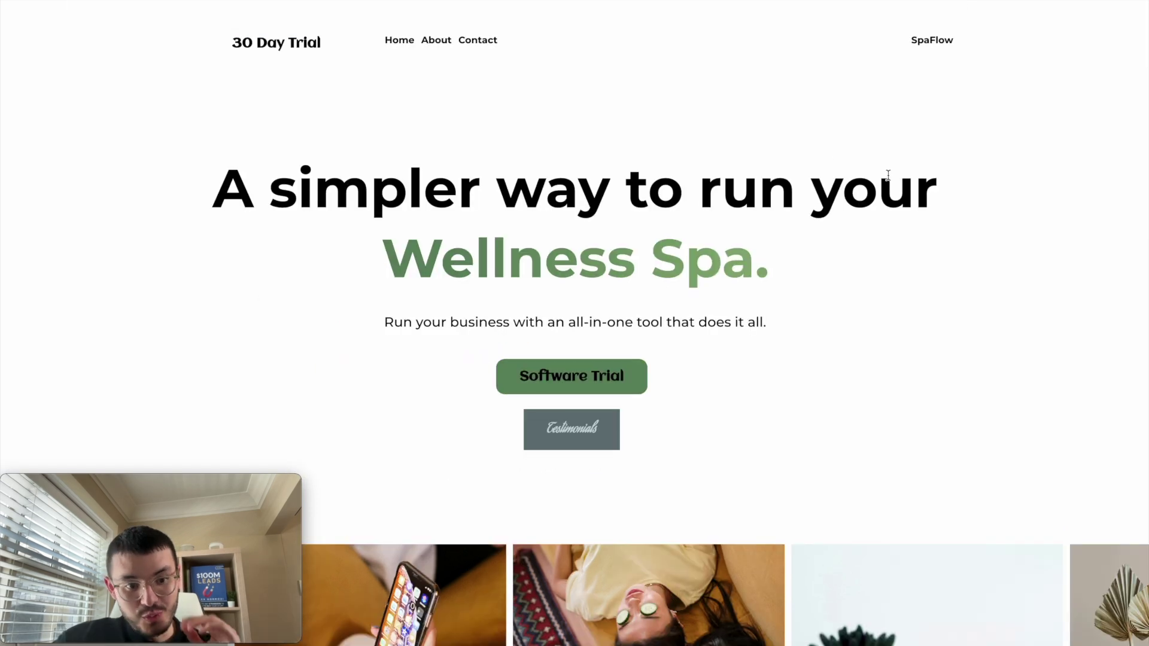